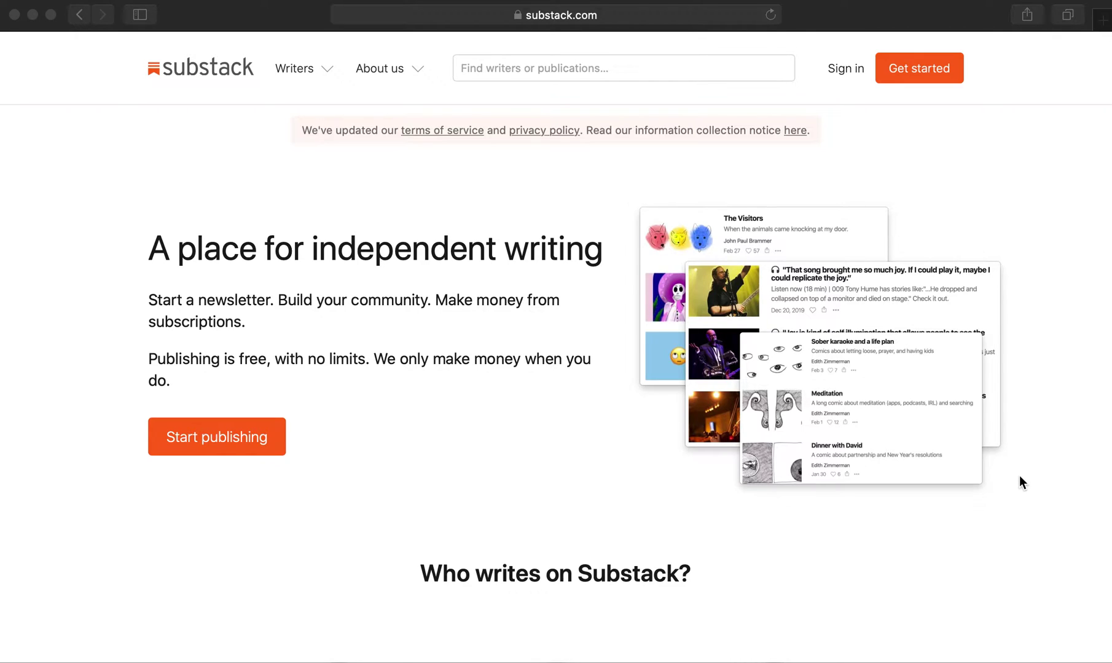
# - Sign up as a new Substack writer with the account e-mail address, skipping Twitter and accepting the Publisher Agreement
pyautogui.click(613, 35)
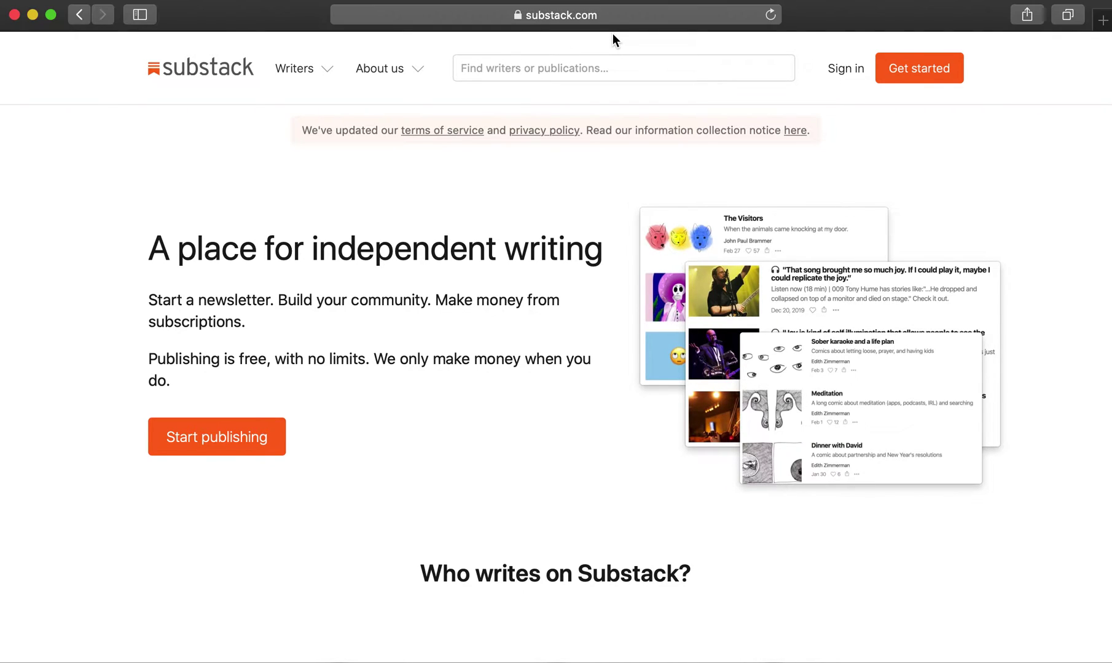
pyautogui.click(921, 73)
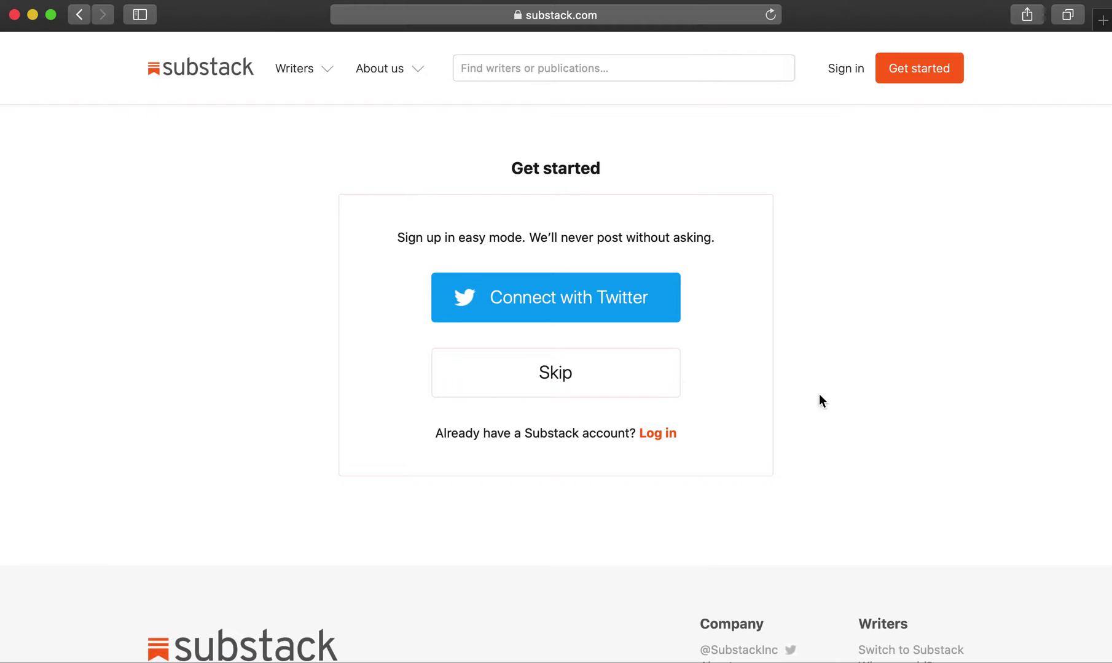
pyautogui.click(643, 367)
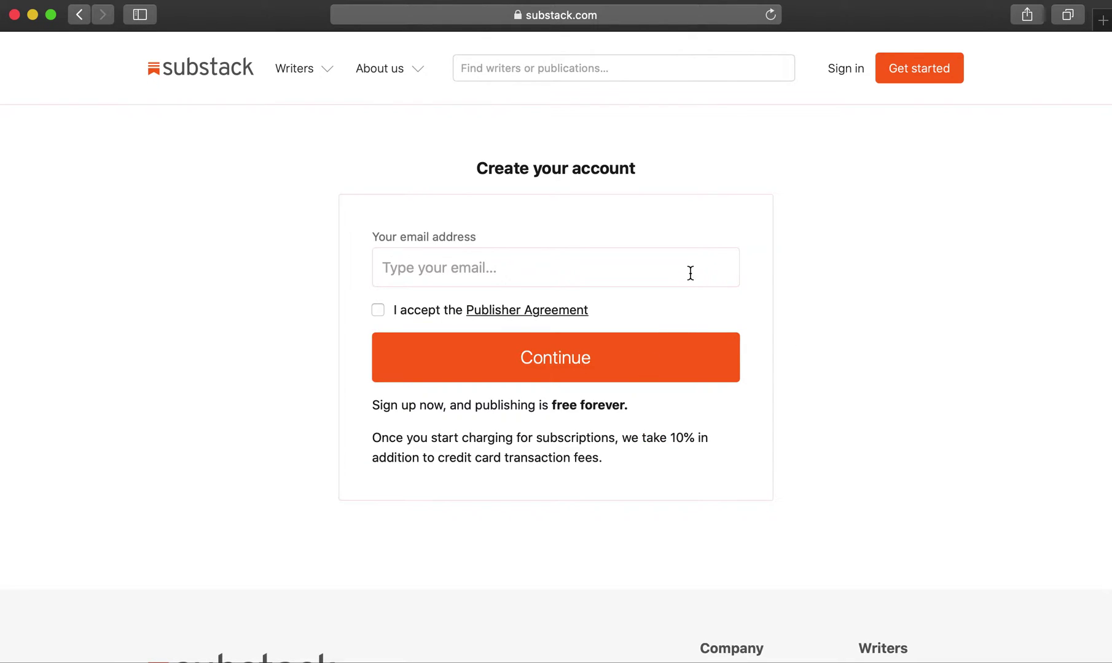
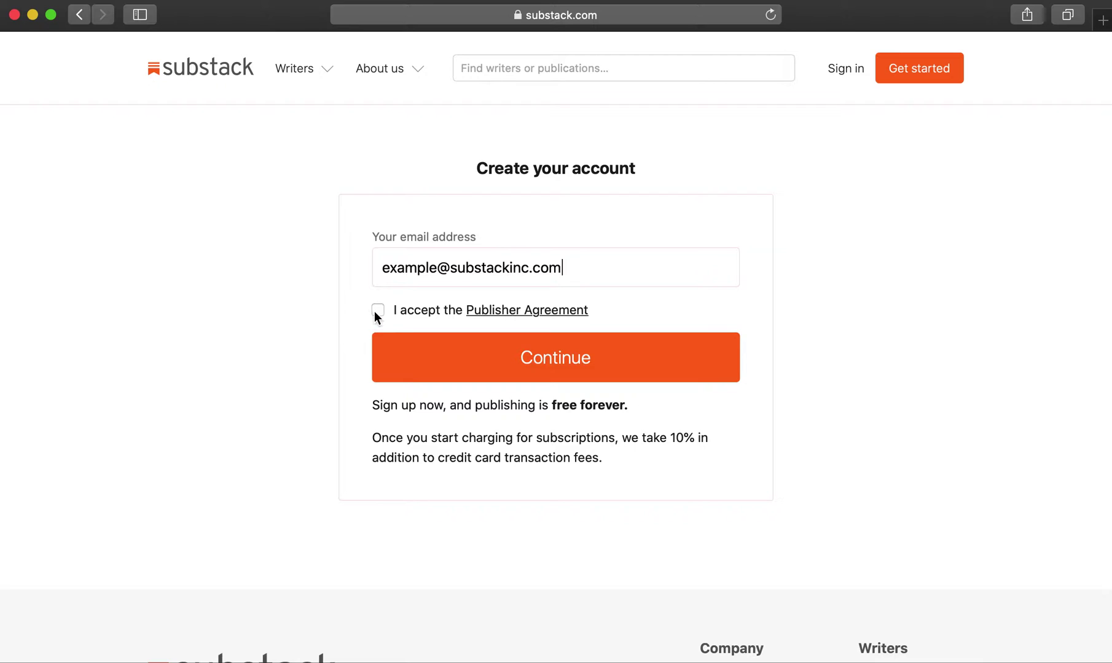
pyautogui.click(468, 362)
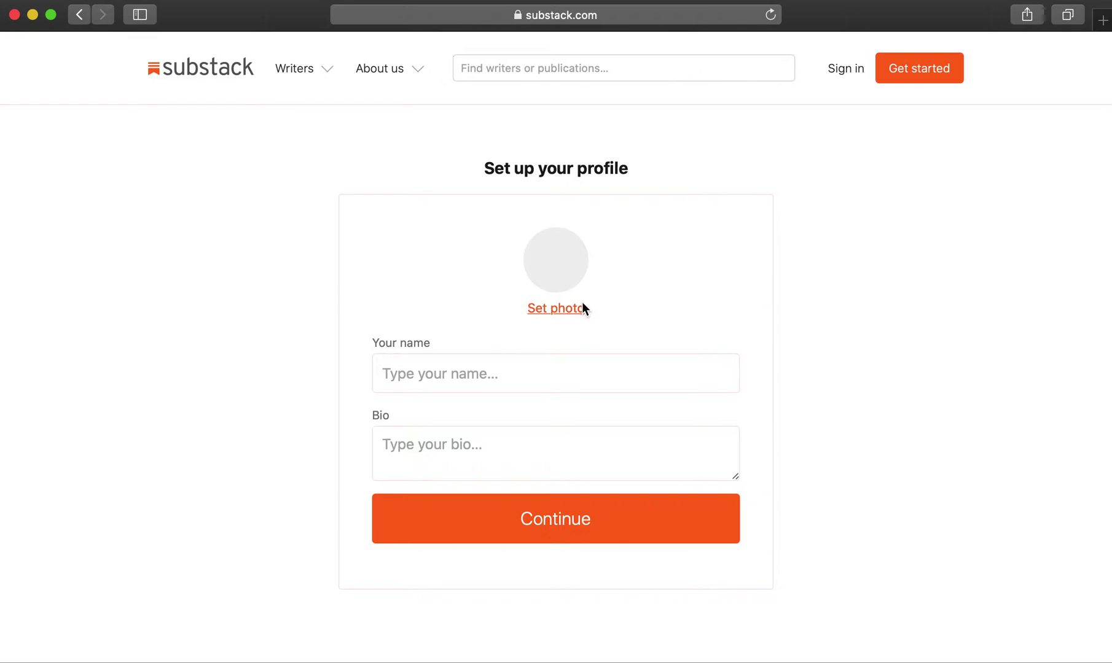
# - Set the profile photo to the armadillo image 'profile photo.jpg'
pyautogui.click(571, 307)
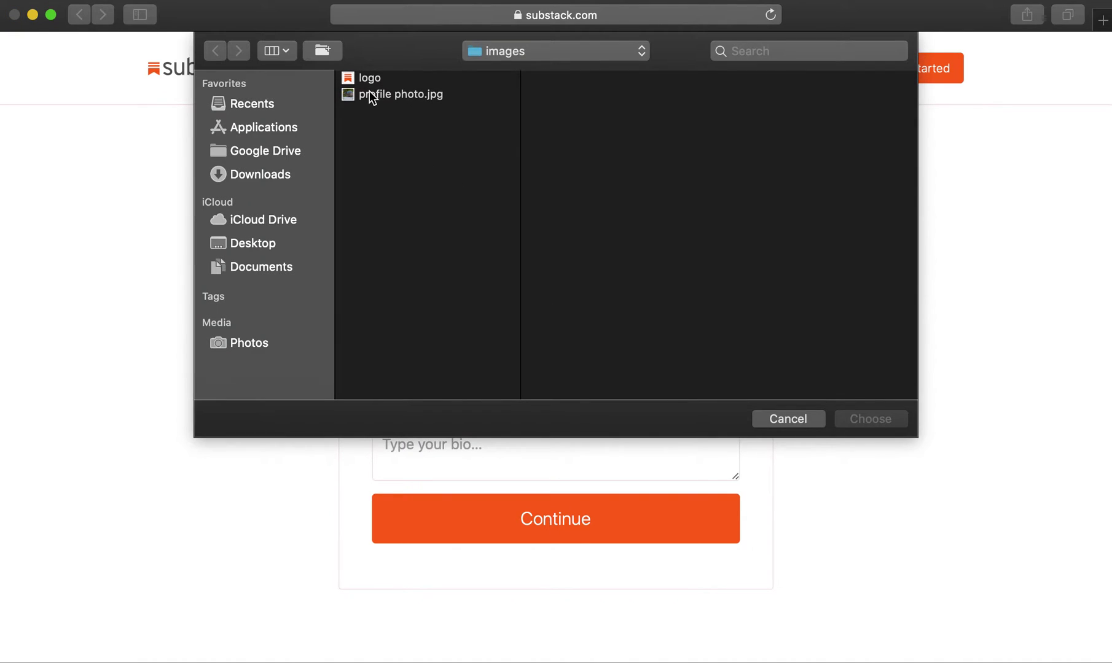
pyautogui.click(371, 94)
pyautogui.click(857, 419)
# - Enter the author's name and the bio 'I write on Substack!', then continue
pyautogui.click(558, 365)
pyautogui.write('Anne X')
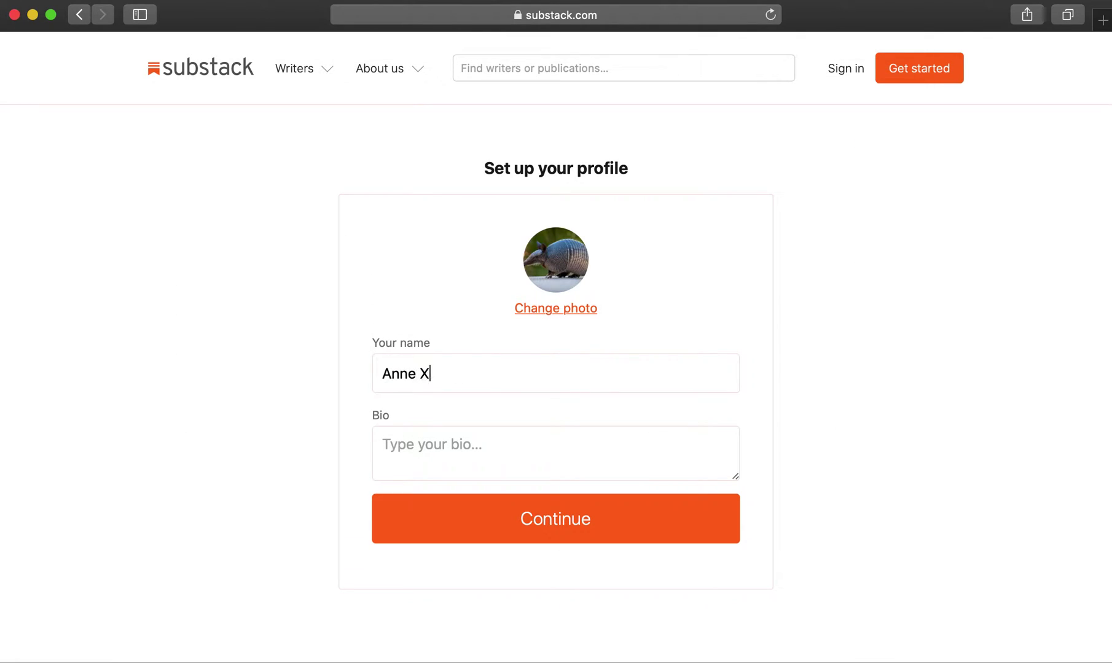
pyautogui.write('. Ampel')
pyautogui.click(620, 437)
pyautogui.write('I write on Substa')
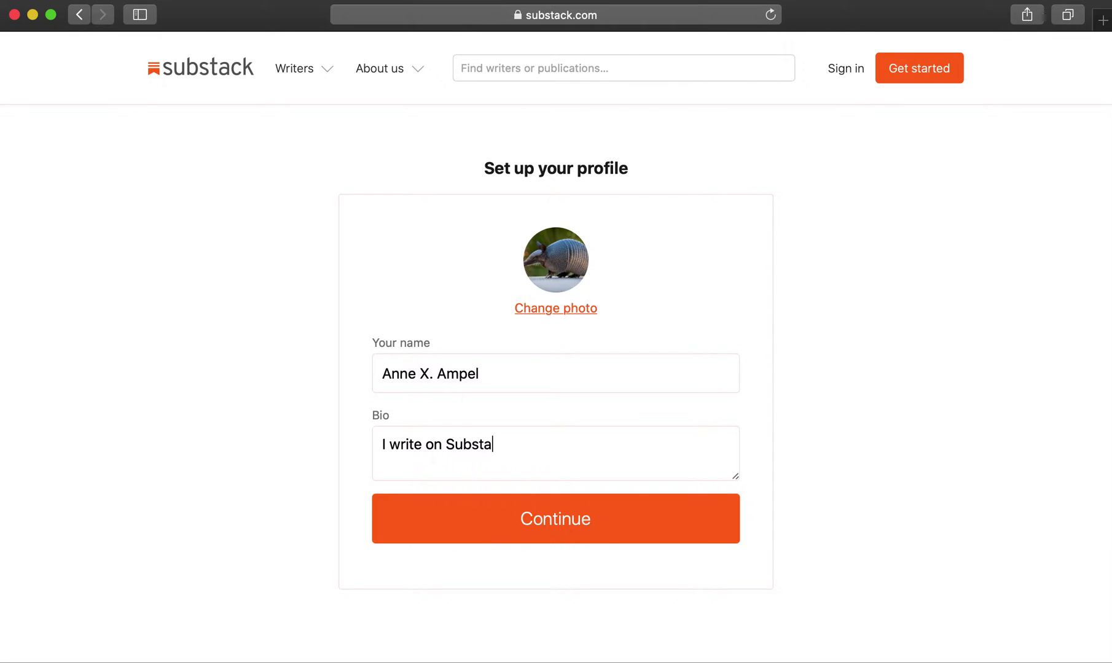
pyautogui.write('ck!')
pyautogui.click(527, 527)
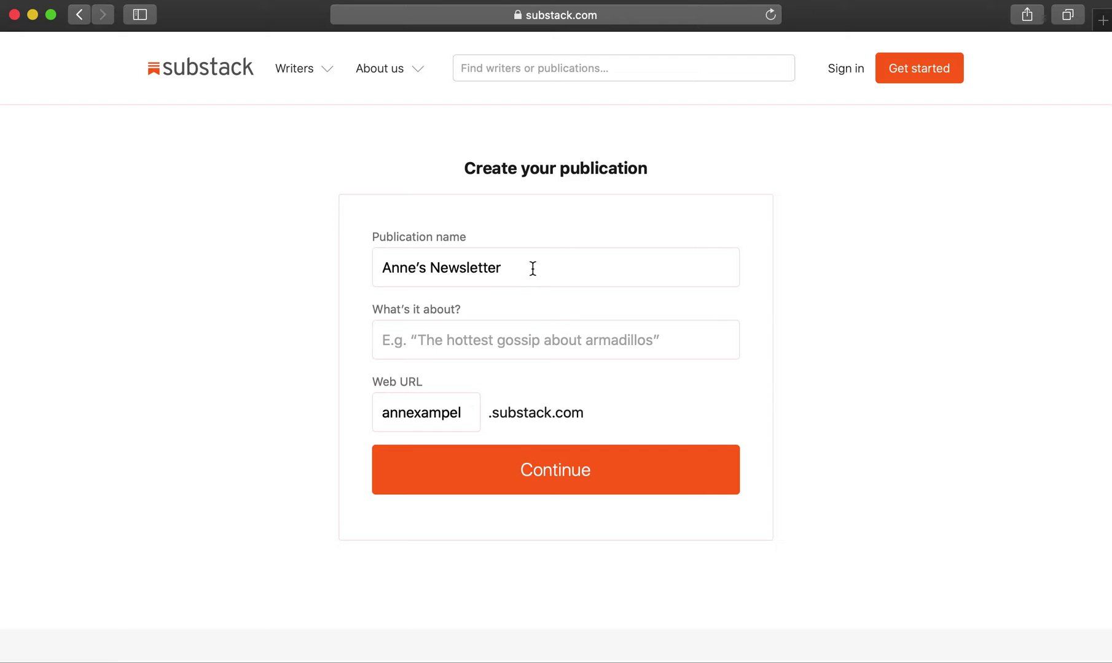
# - Name the publication 'Armadillo Gossip' about 'The hottest gossip about armadillos' at armadillos.substack.com
pyautogui.moveTo(532, 269); pyautogui.dragTo(336, 268)
pyautogui.write('Armadillo Gossip')
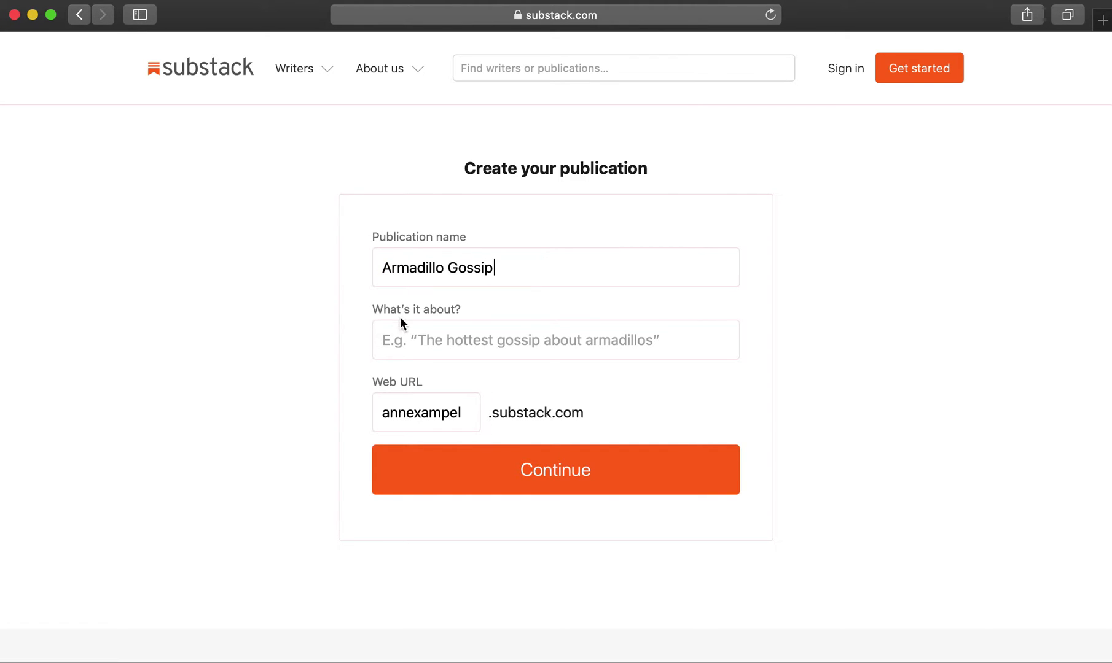
pyautogui.click(408, 334)
pyautogui.write('The hott')
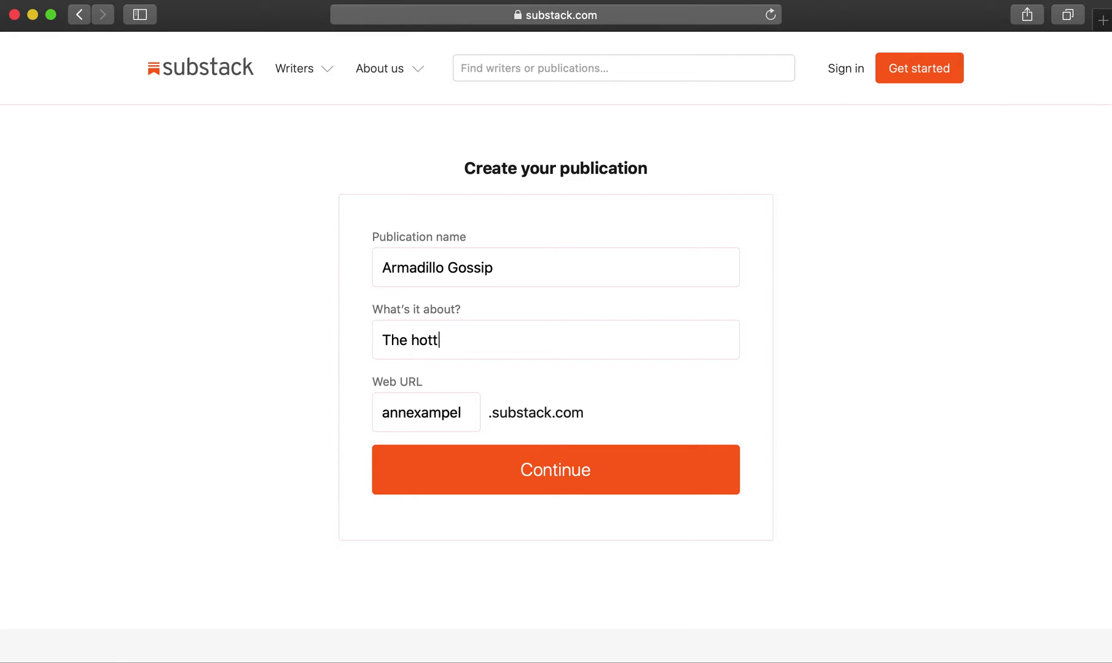
pyautogui.write('est gossip about arma')
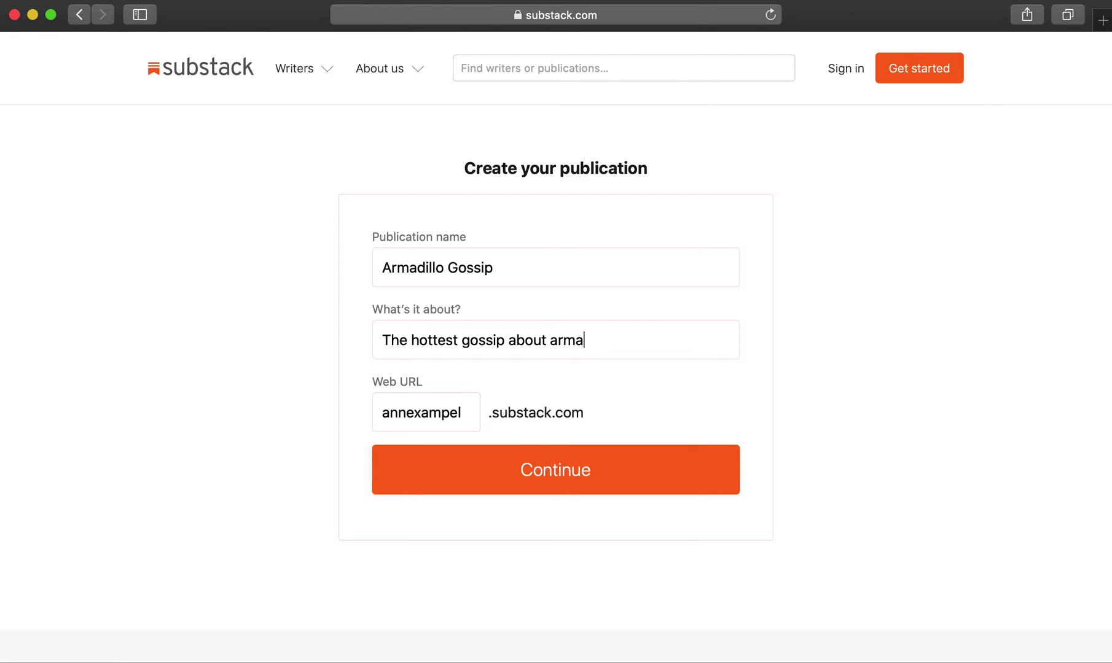
pyautogui.write('dillos')
pyautogui.doubleClick(427, 415)
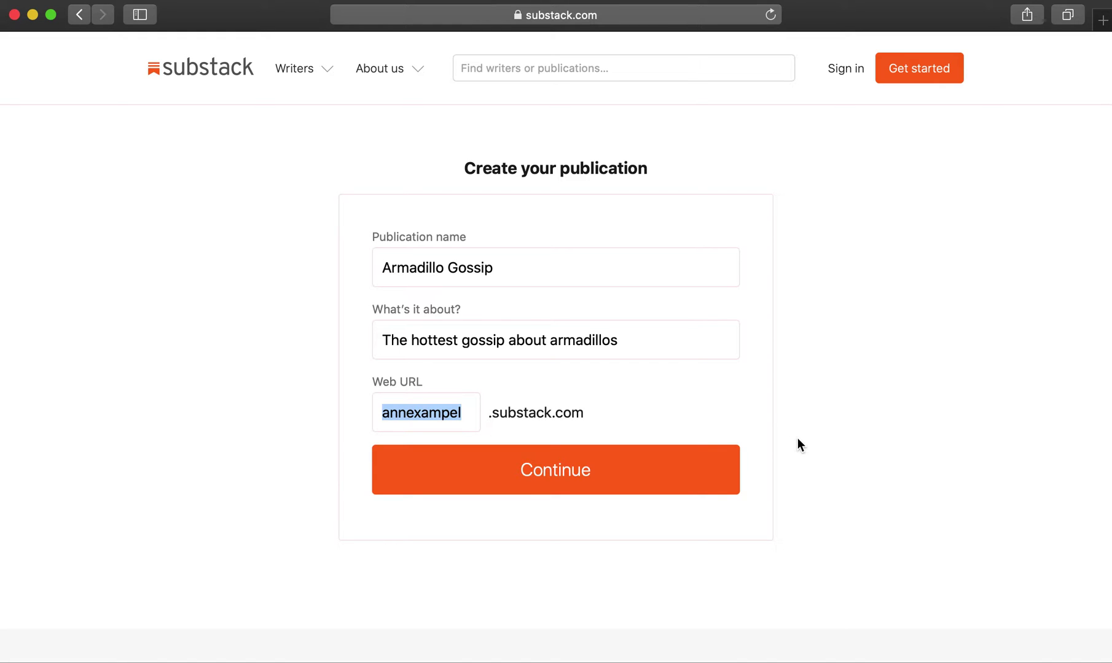
pyautogui.write('armadillos')
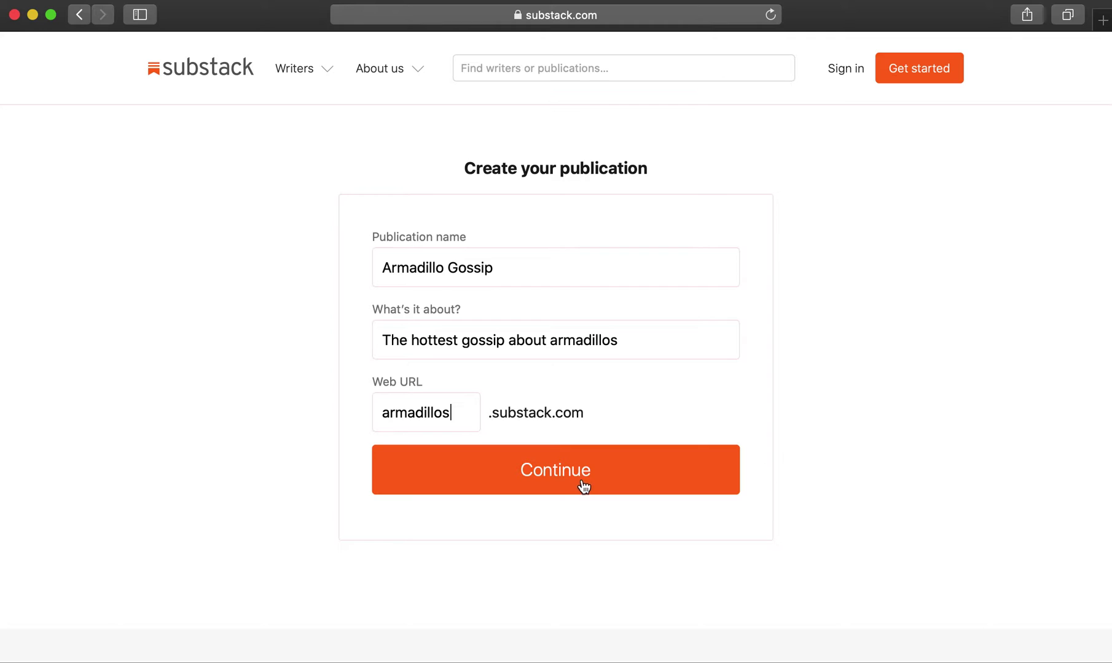
pyautogui.click(570, 473)
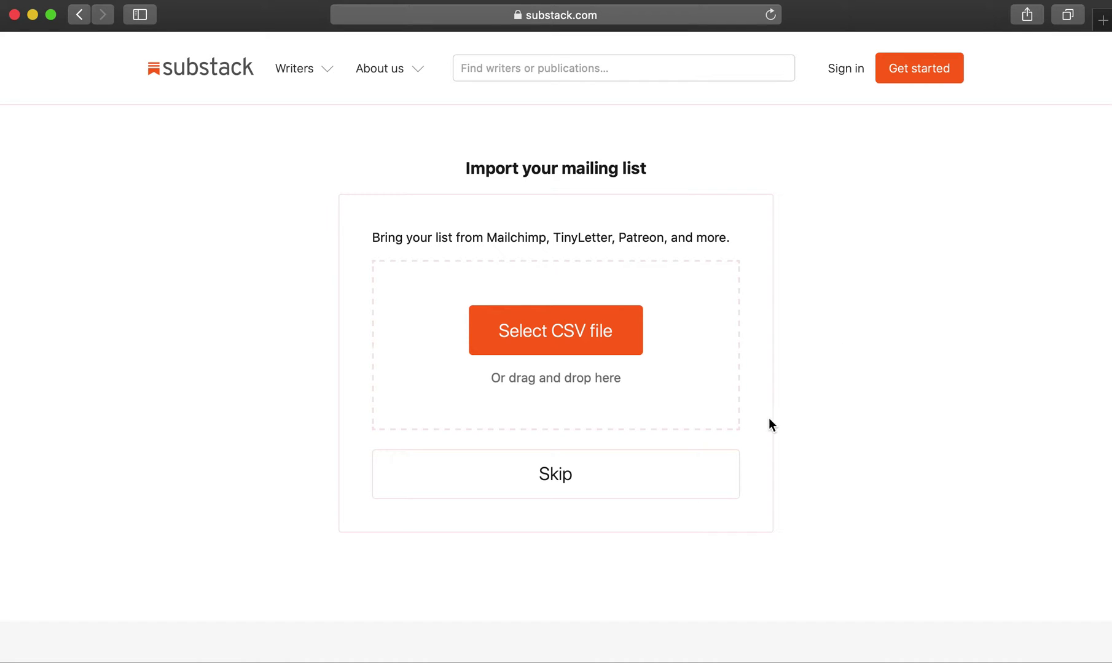
# - Skip the mailing-list import and open the live Armadillo Gossip site
pyautogui.click(640, 486)
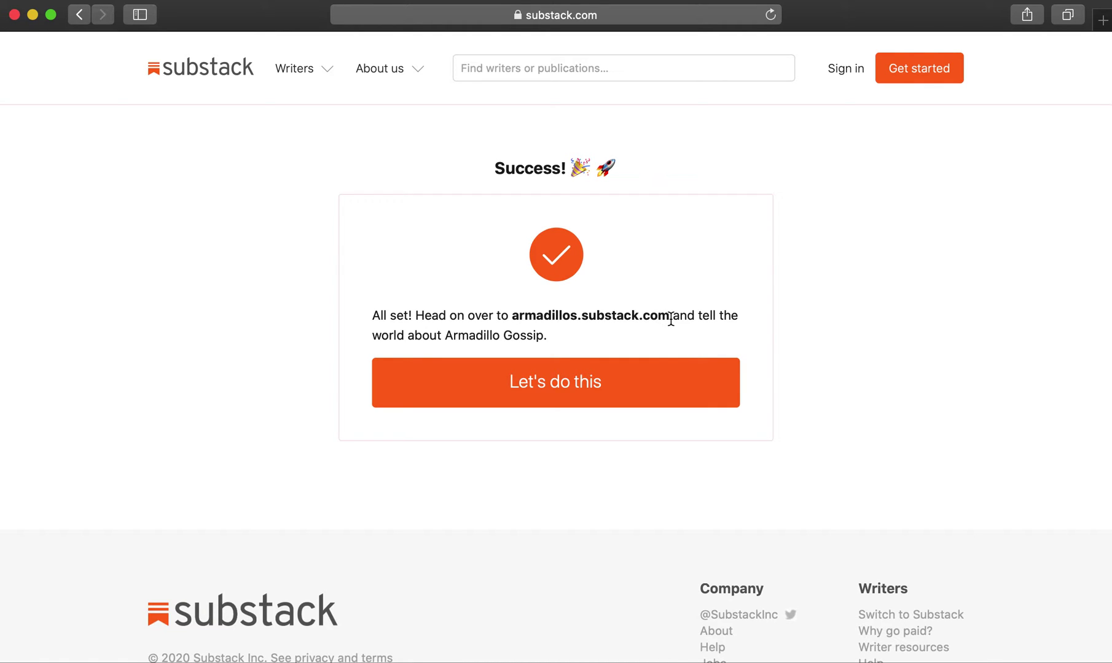
pyautogui.click(629, 386)
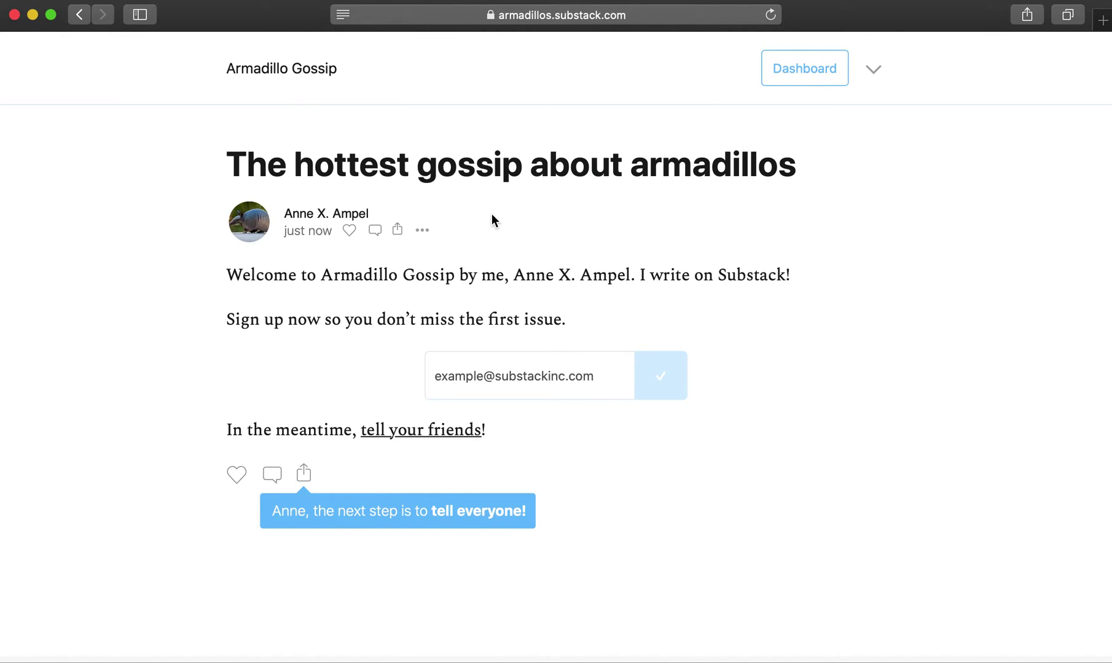
# - Review the welcome post's editor settings, then go to the Armadillo Gossip dashboard
pyautogui.click(423, 231)
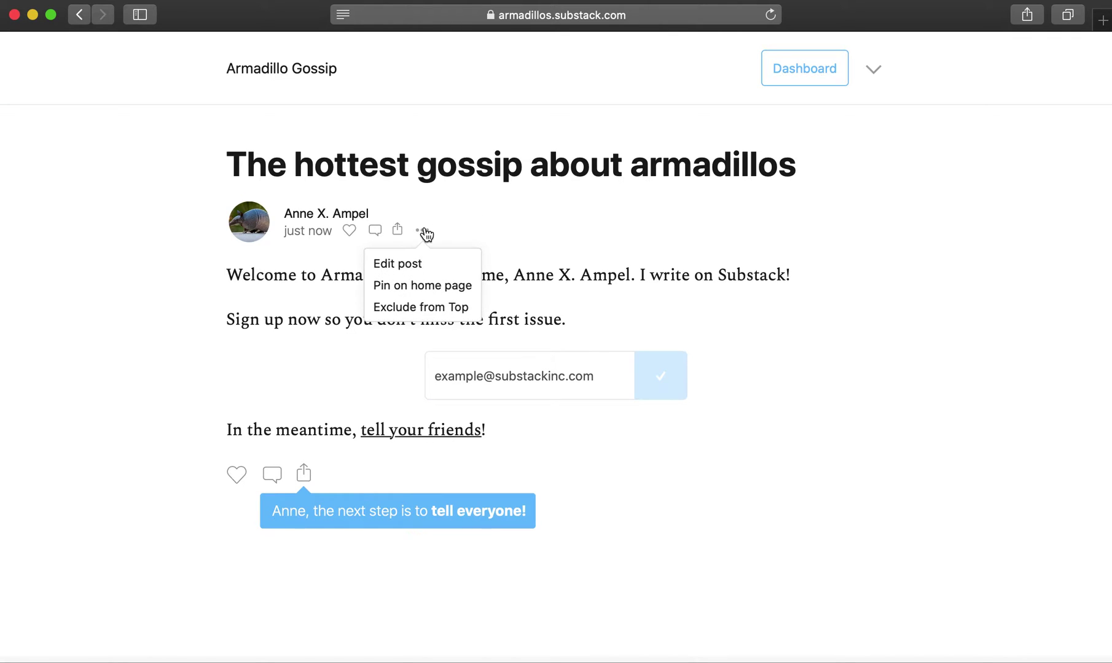
pyautogui.click(408, 264)
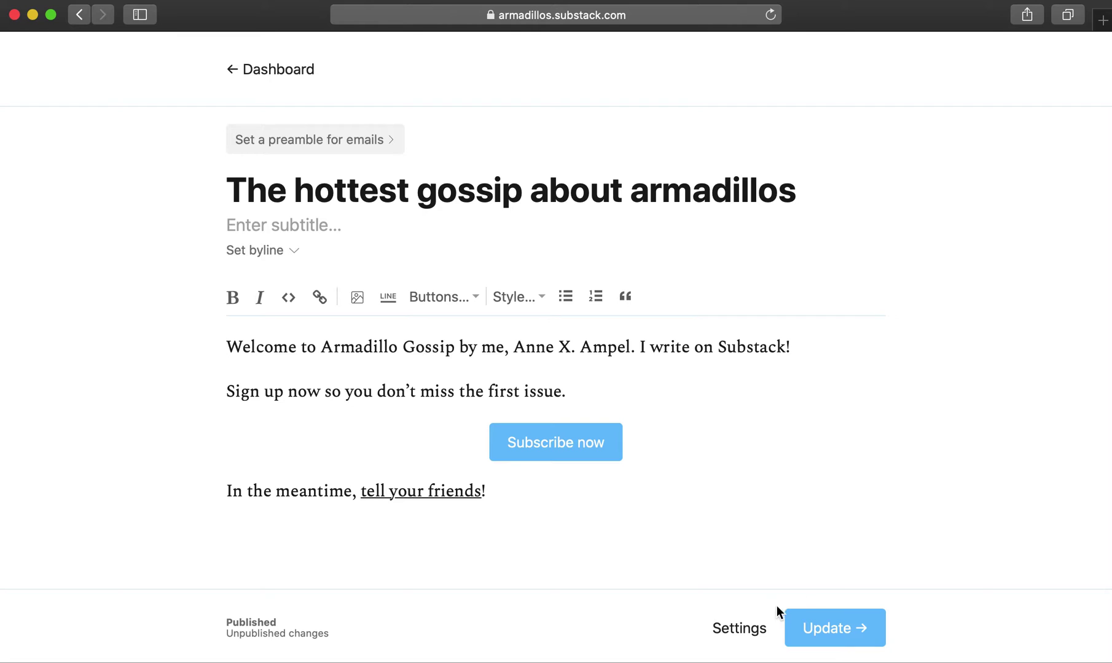
pyautogui.click(740, 630)
pyautogui.scroll(-5, 484, 464)
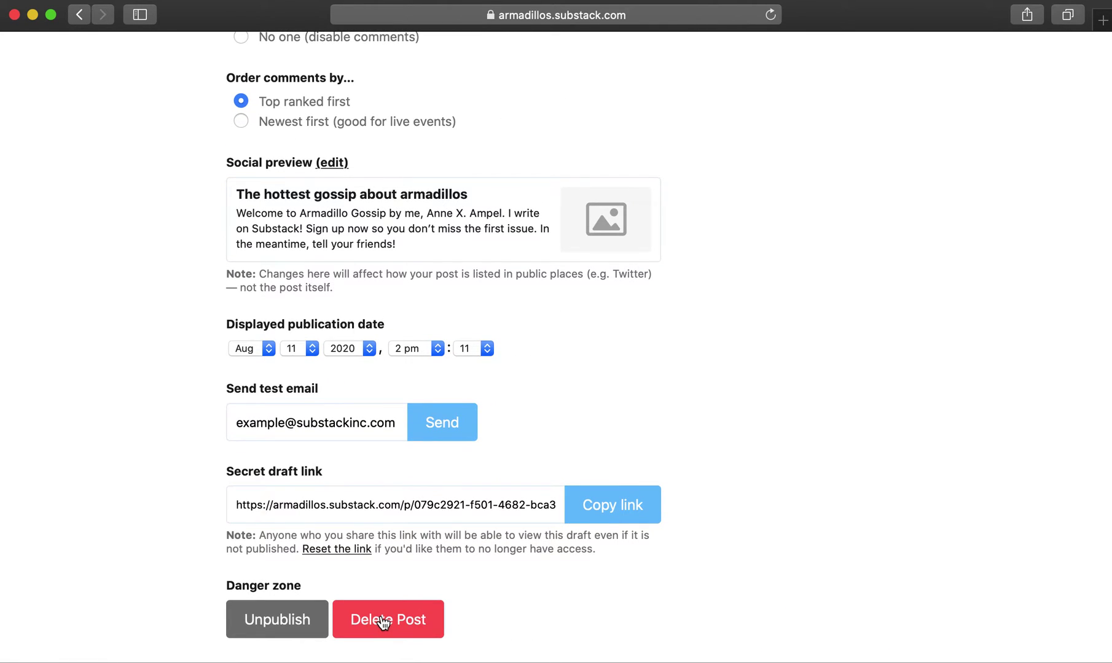
pyautogui.scroll(10, 745, 402)
pyautogui.click(864, 99)
pyautogui.click(79, 14)
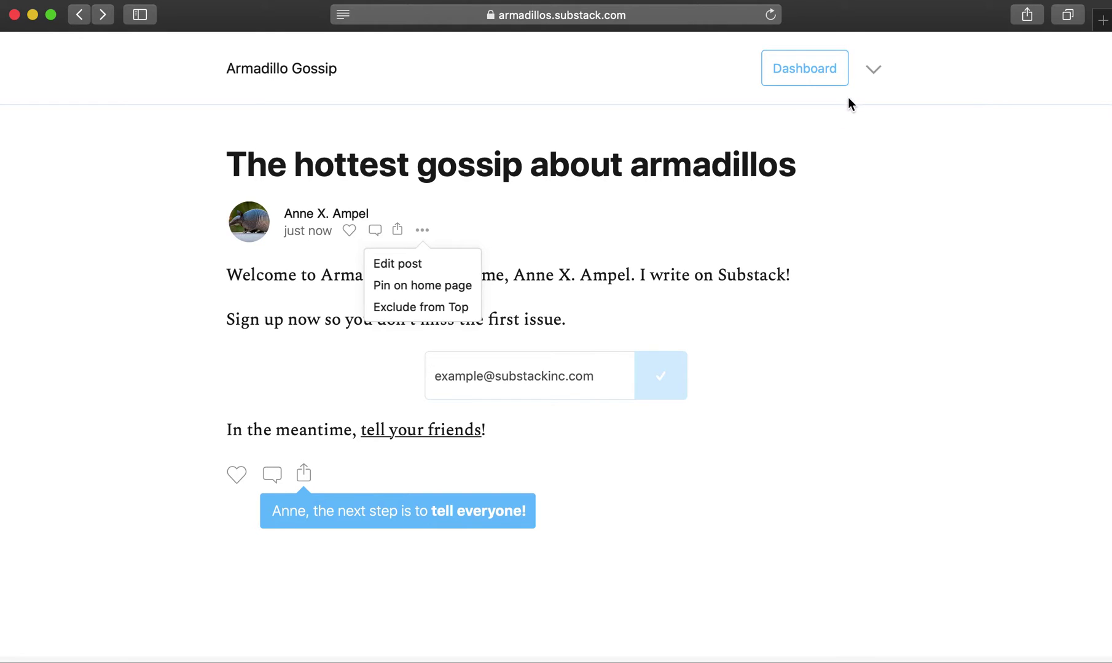
pyautogui.click(828, 72)
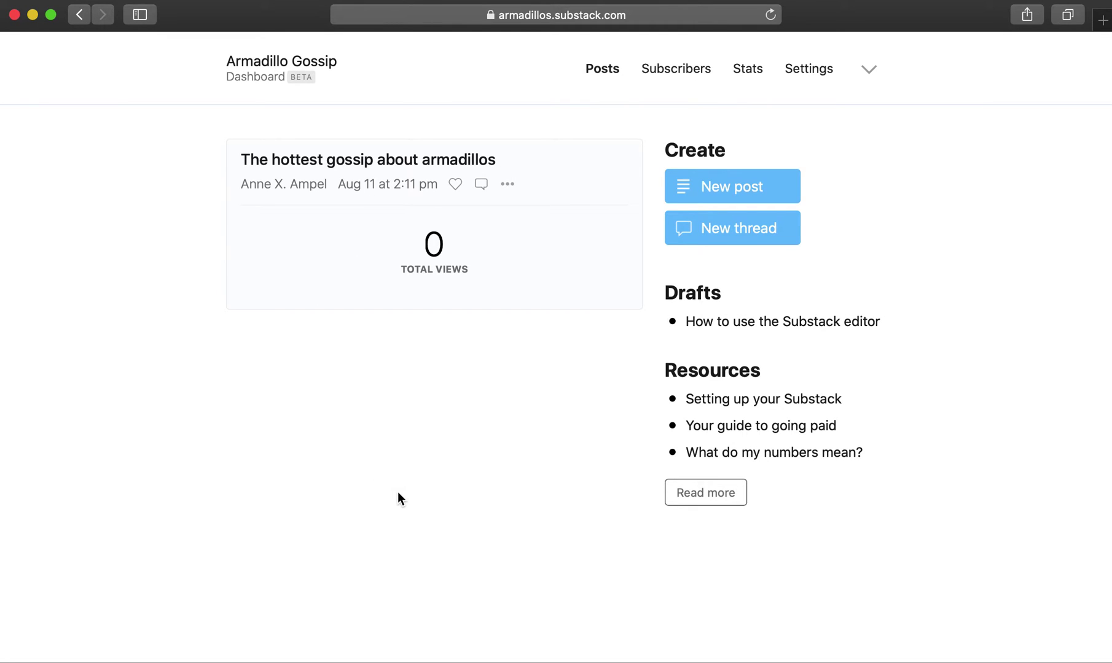
# - Review the subscriber counts and this month's new website visitor stats
pyautogui.click(678, 67)
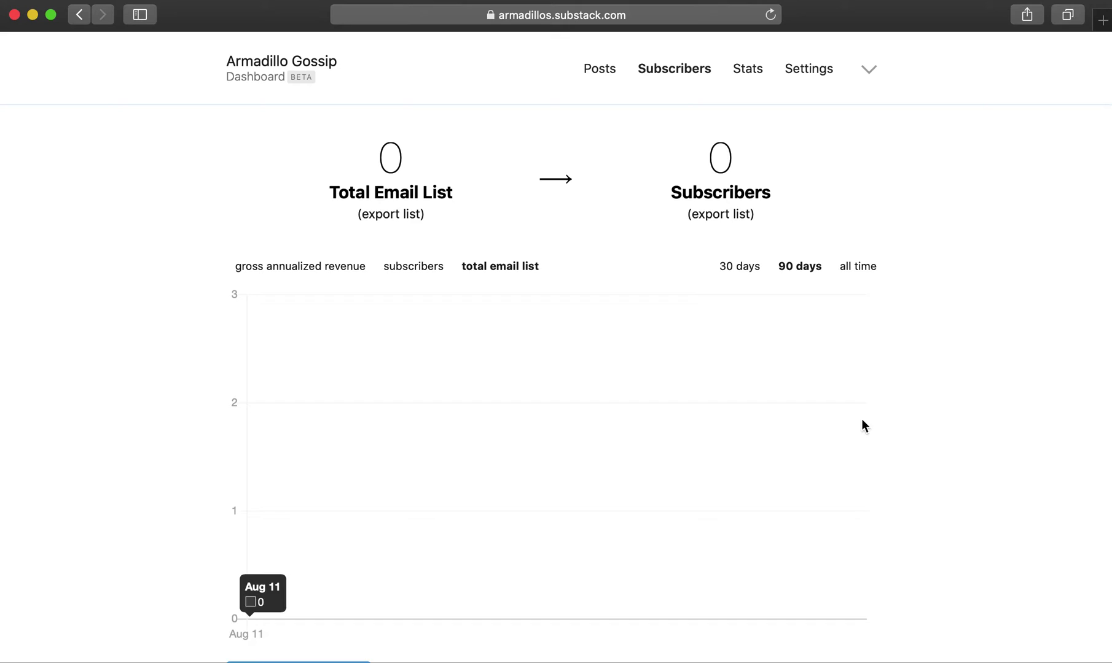
pyautogui.scroll(-5, 1044, 348)
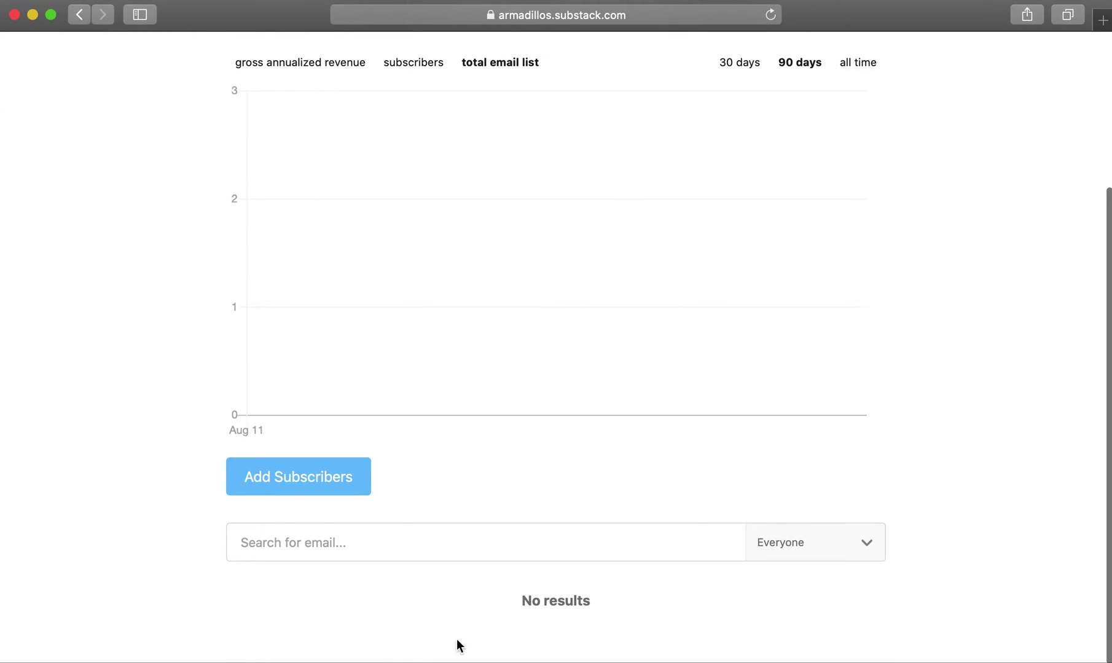
pyautogui.scroll(5, 557, 474)
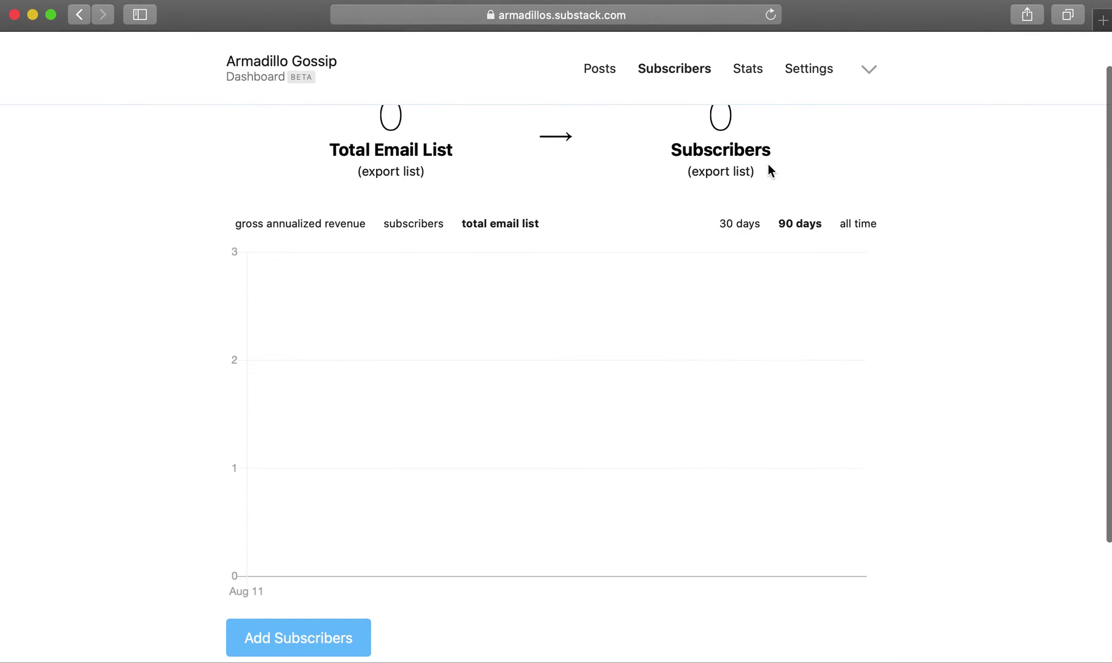
pyautogui.click(743, 80)
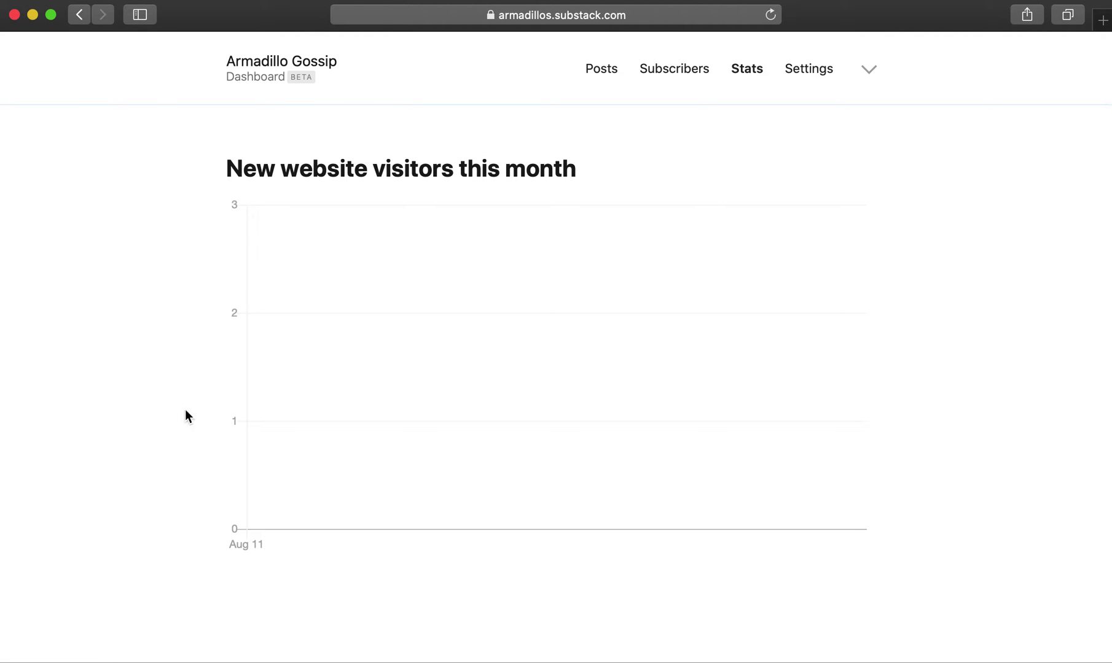
pyautogui.click(815, 68)
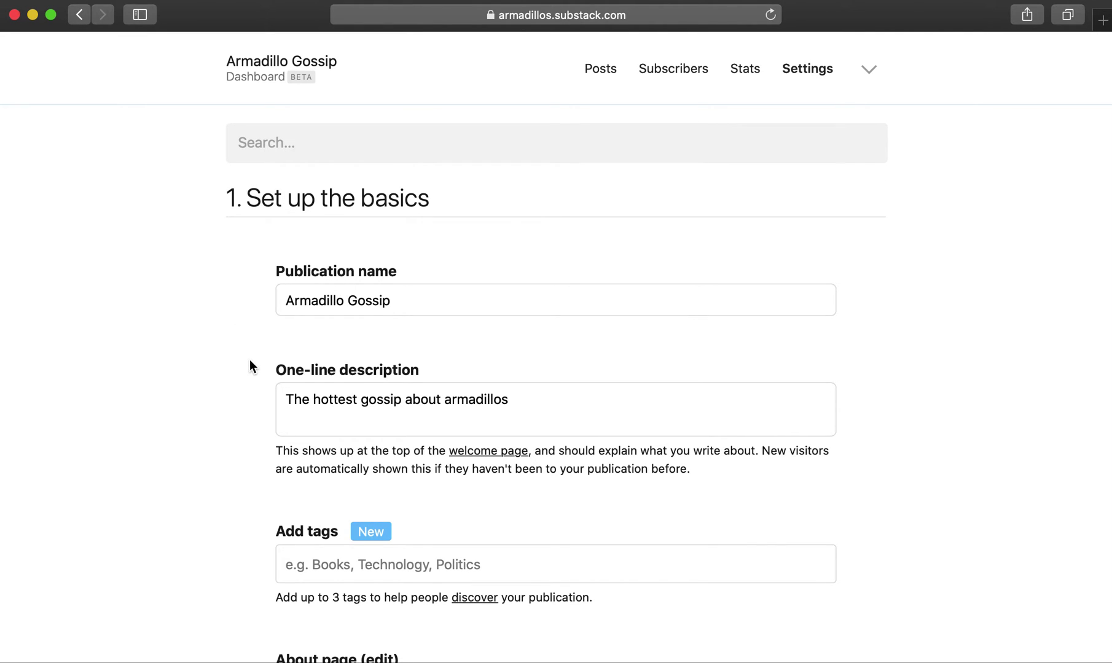
# - Tag the Armadillo Gossip publication with 'gossip' in its settings
pyautogui.scroll(-5, 244, 434)
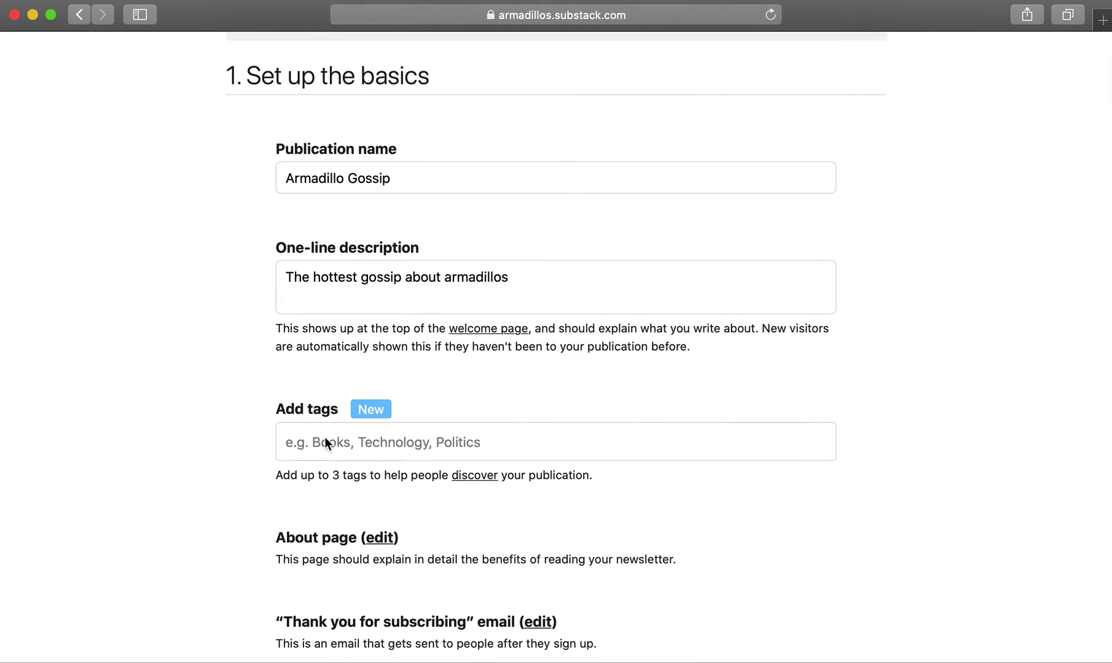
pyautogui.click(319, 442)
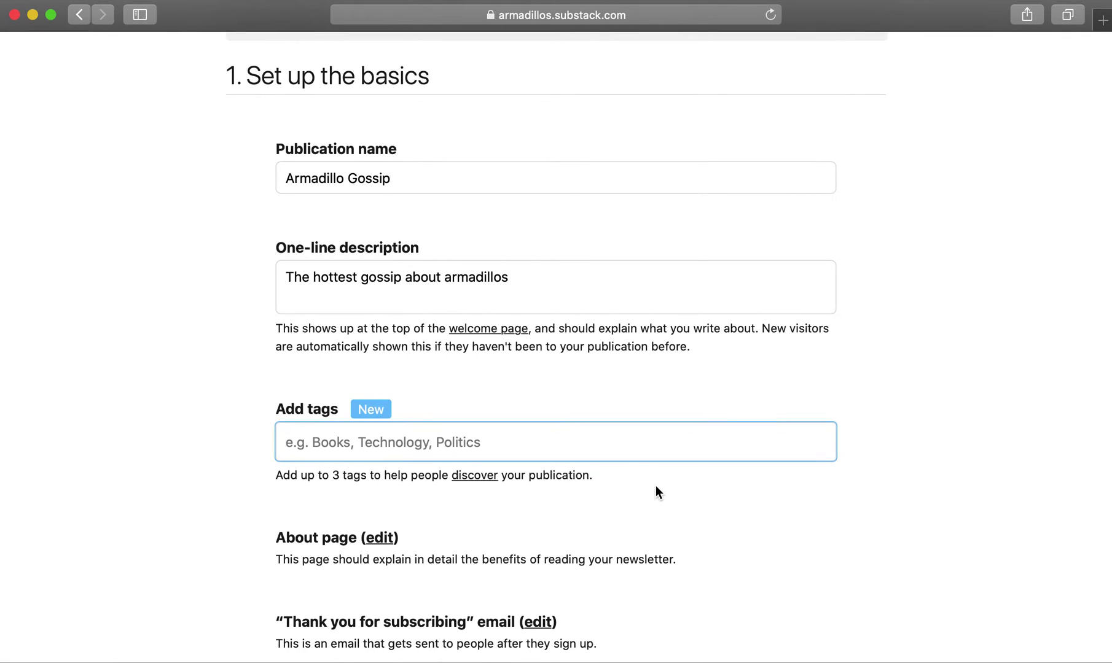
pyautogui.write('gossip')
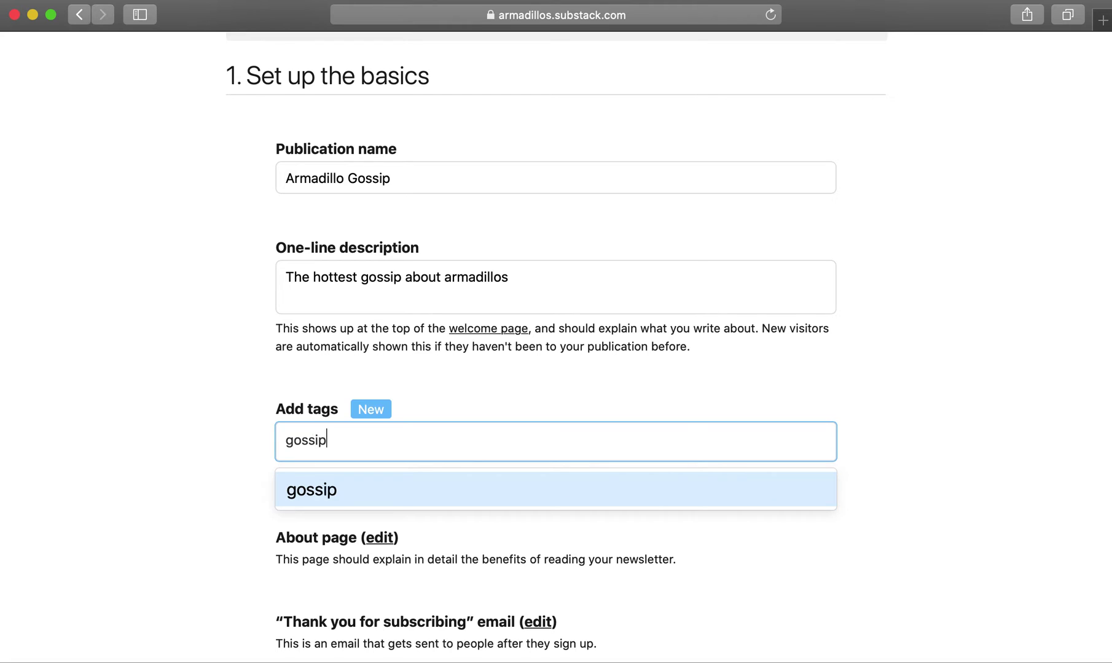
pyautogui.click(334, 491)
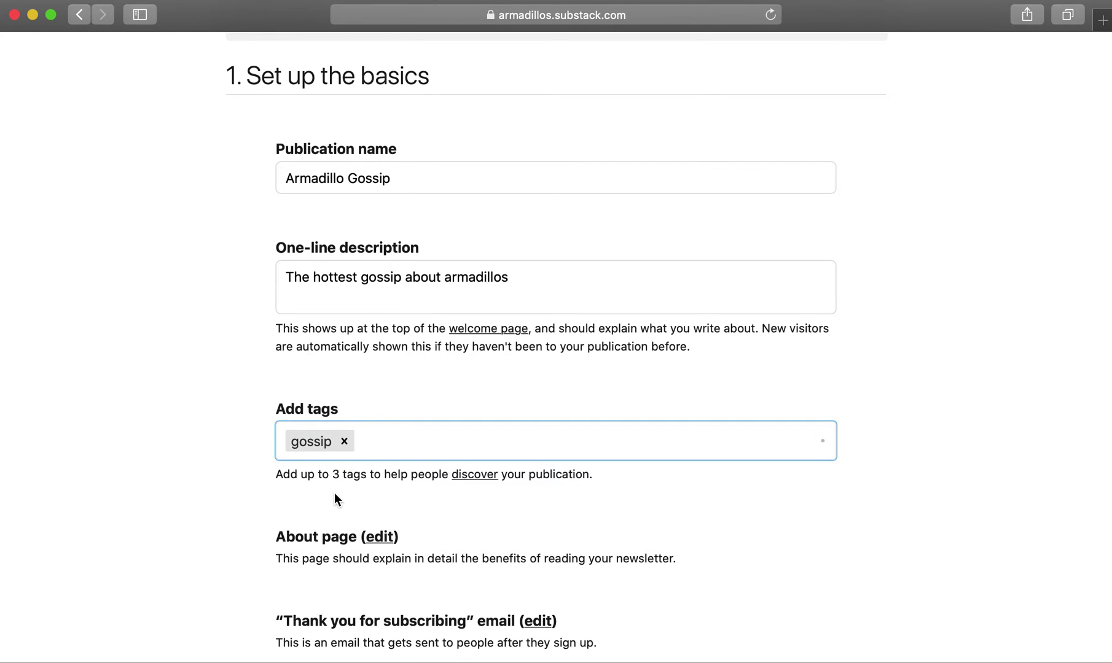
pyautogui.scroll(-5, 334, 493)
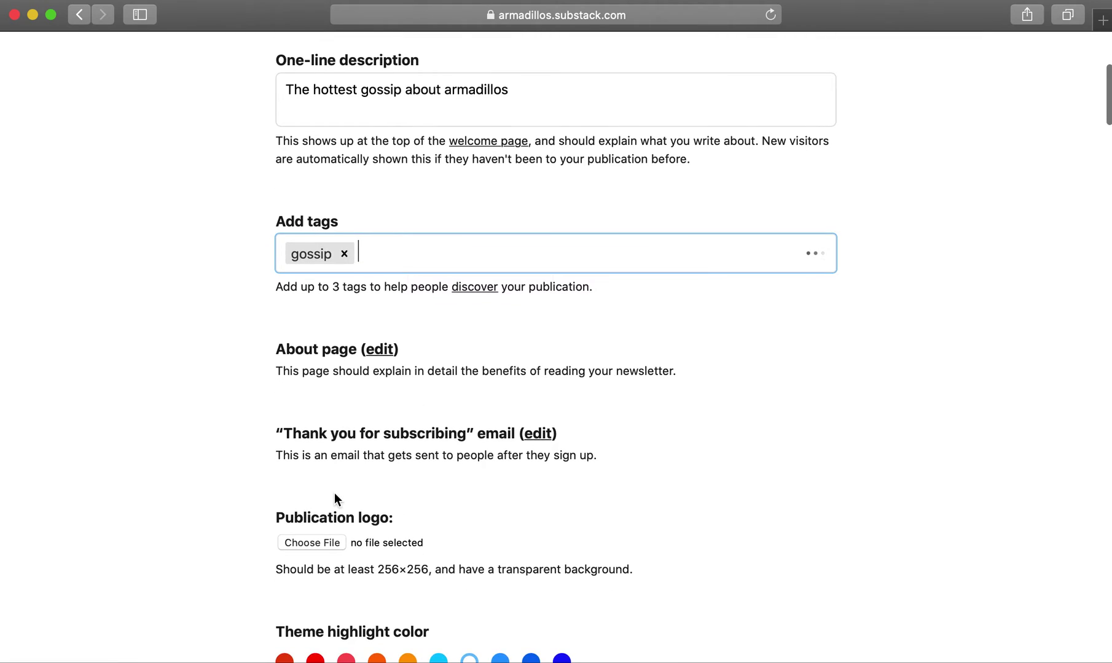
pyautogui.click(381, 352)
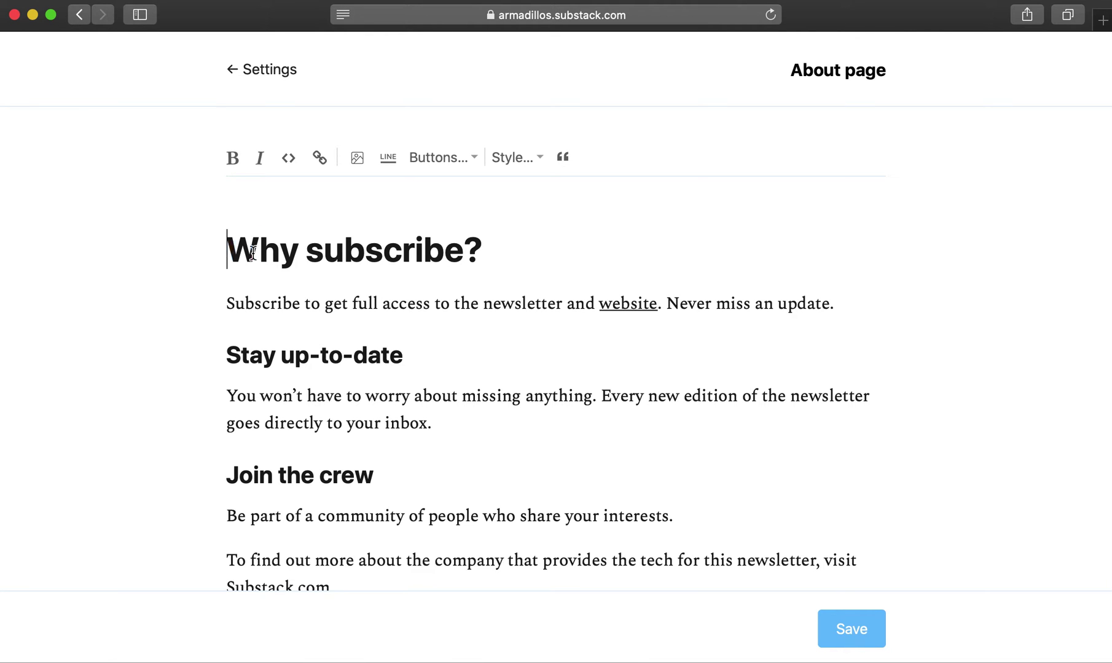
# - Clear the default About page text and check the live About page in a new tab
pyautogui.press('super+a')
pyautogui.press('BackSpace')
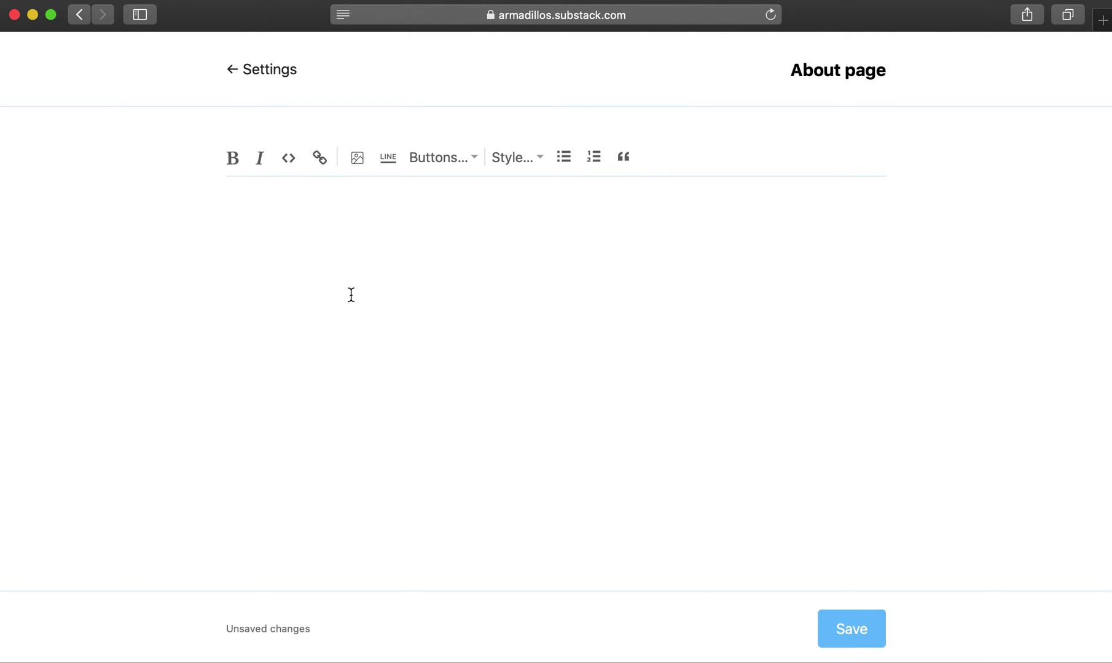
pyautogui.press('super+t')
pyautogui.write('armadillos.substack.com')
pyautogui.press('Return')
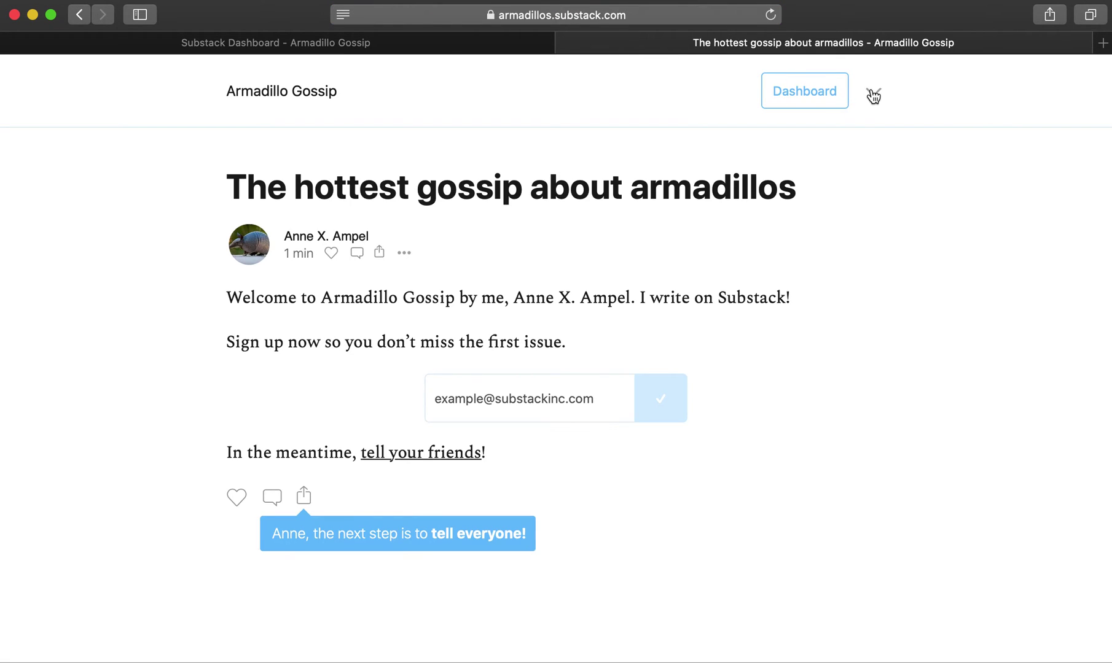
pyautogui.click(873, 94)
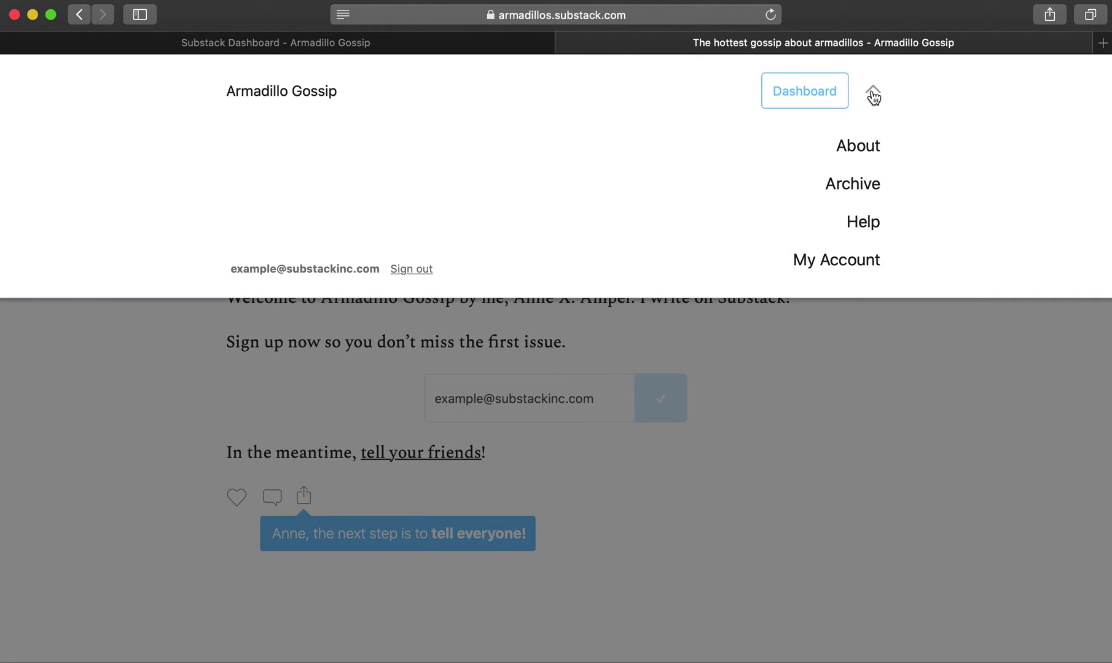
pyautogui.click(867, 147)
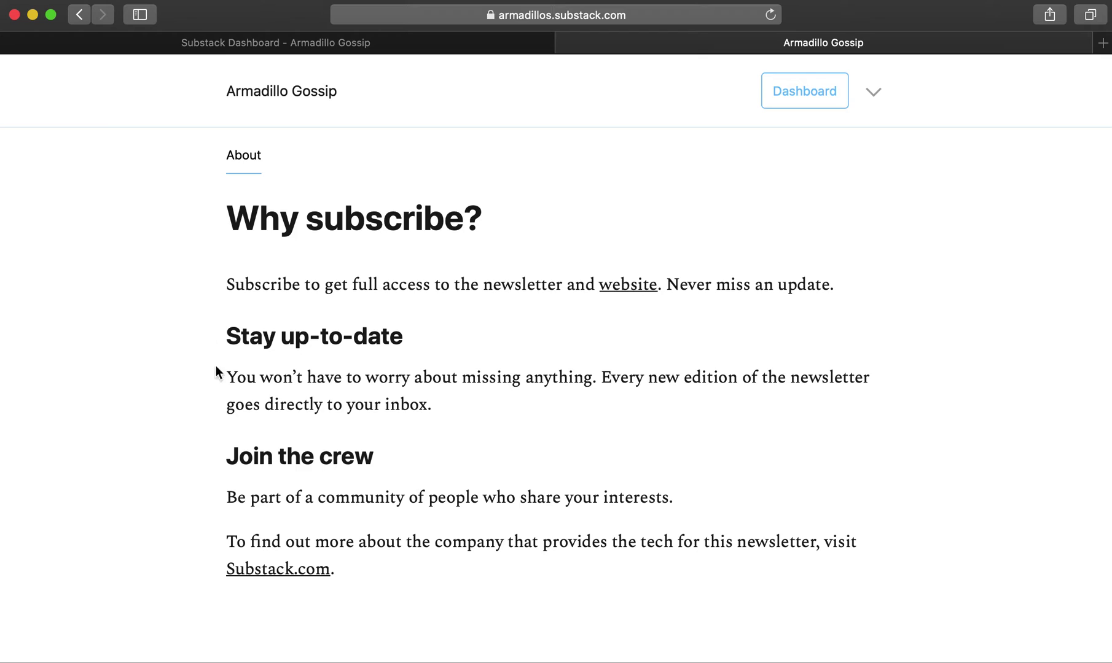
# - Write 'I like to write about armadillos!' as the About page text and save it
pyautogui.click(277, 43)
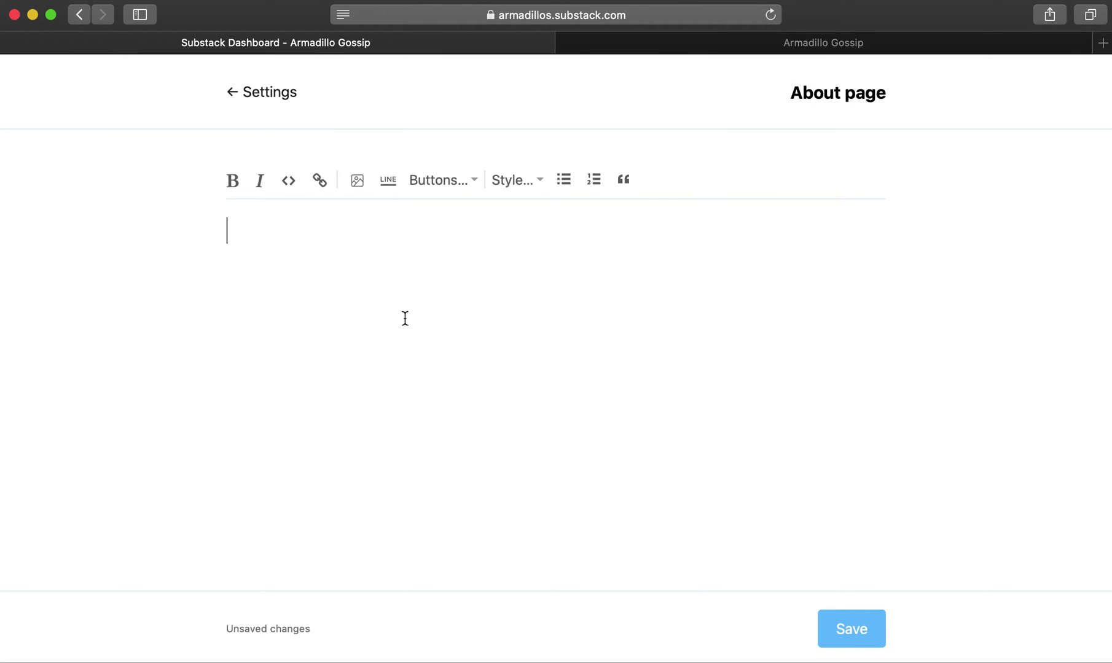
pyautogui.write('I like to write about ar')
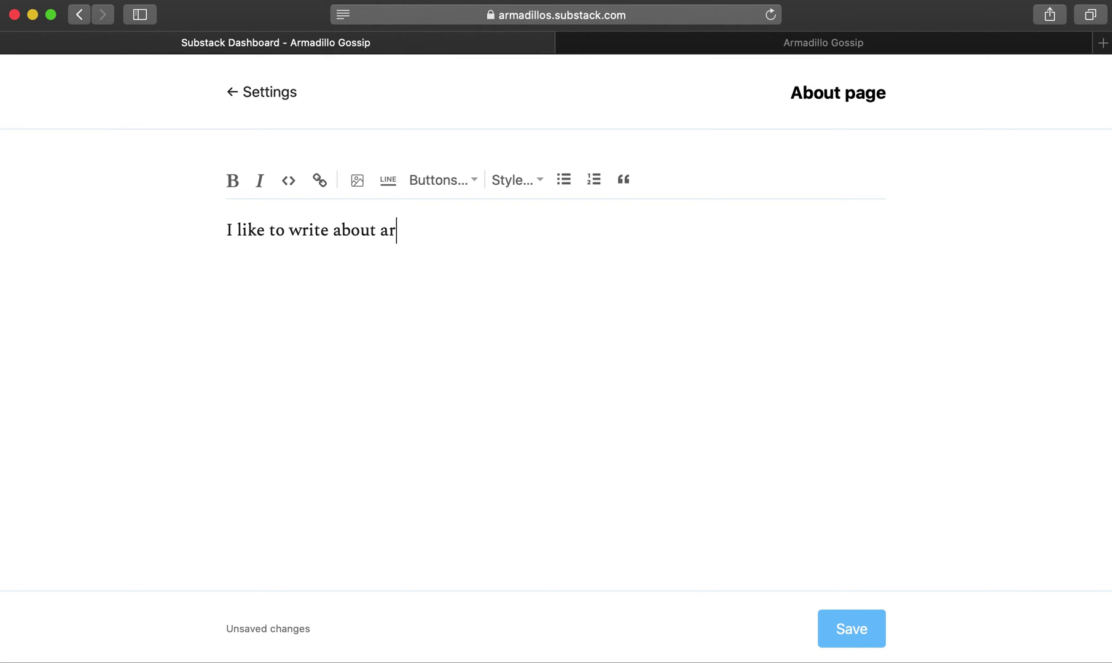
pyautogui.write('madillos!')
pyautogui.click(841, 642)
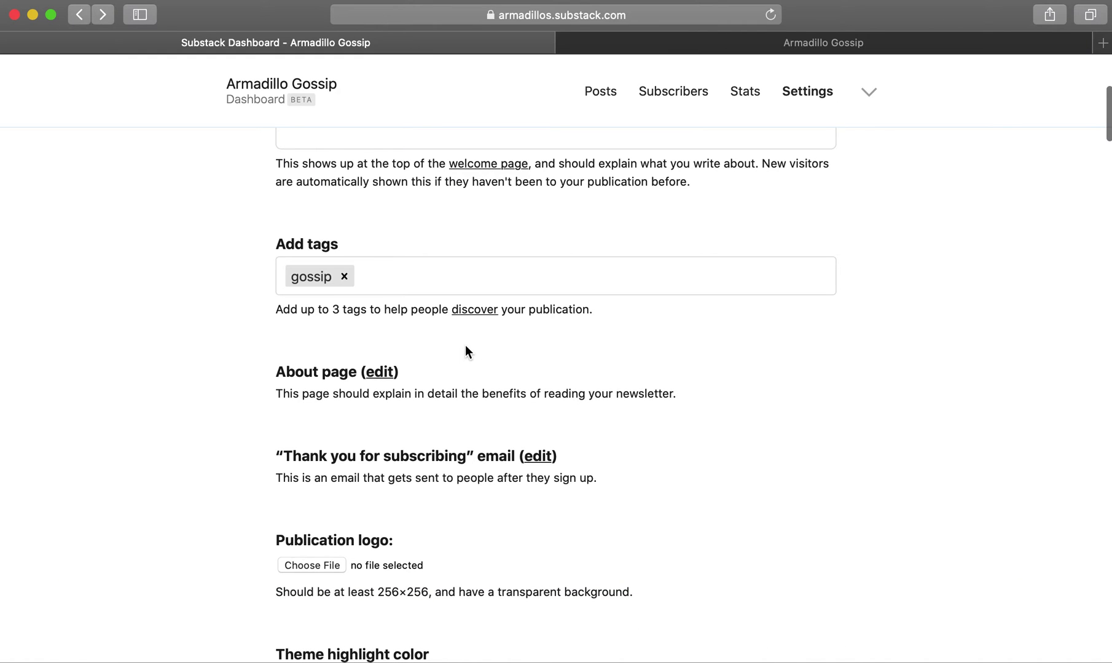
pyautogui.scroll(-3, 466, 350)
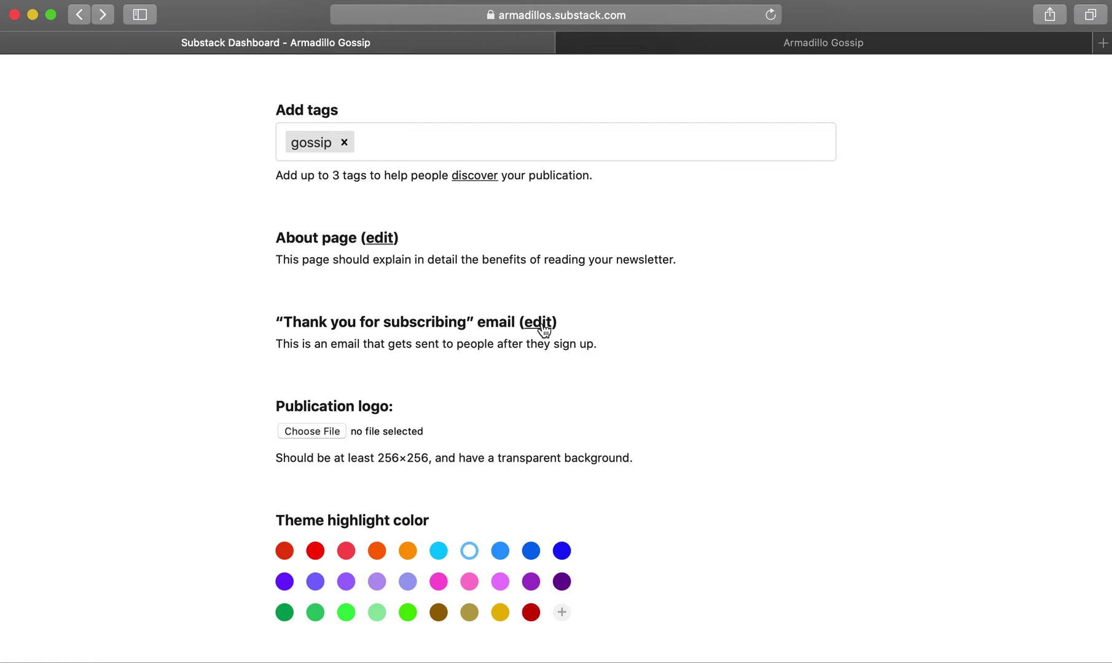
pyautogui.click(541, 324)
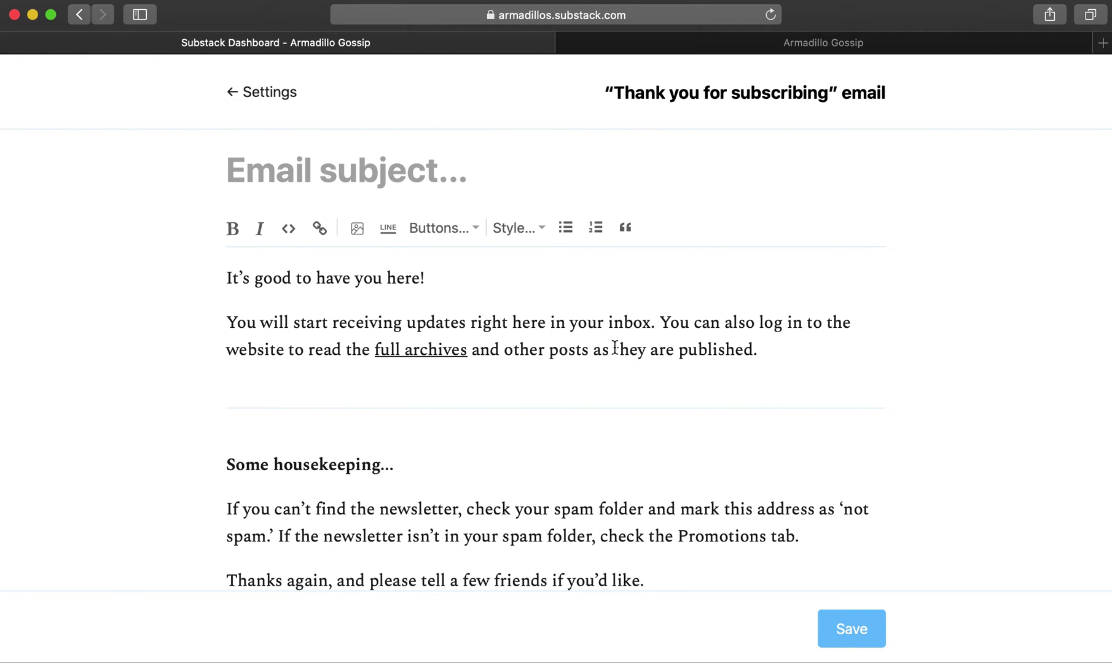
pyautogui.scroll(-2, 790, 268)
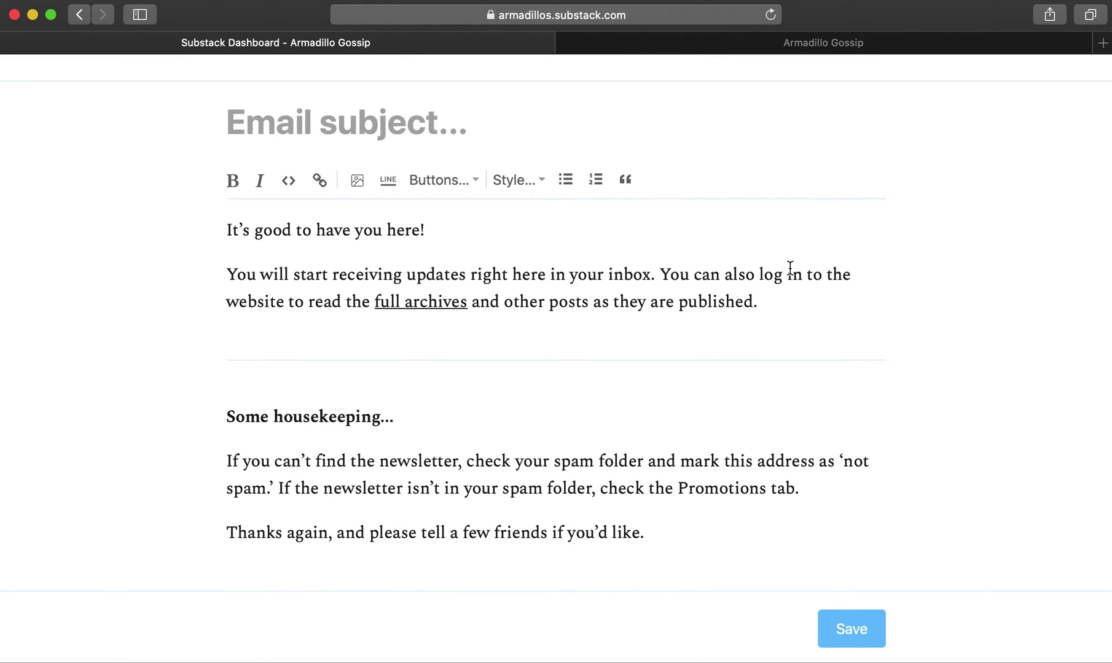
pyautogui.click(766, 301)
pyautogui.scroll(1, 767, 304)
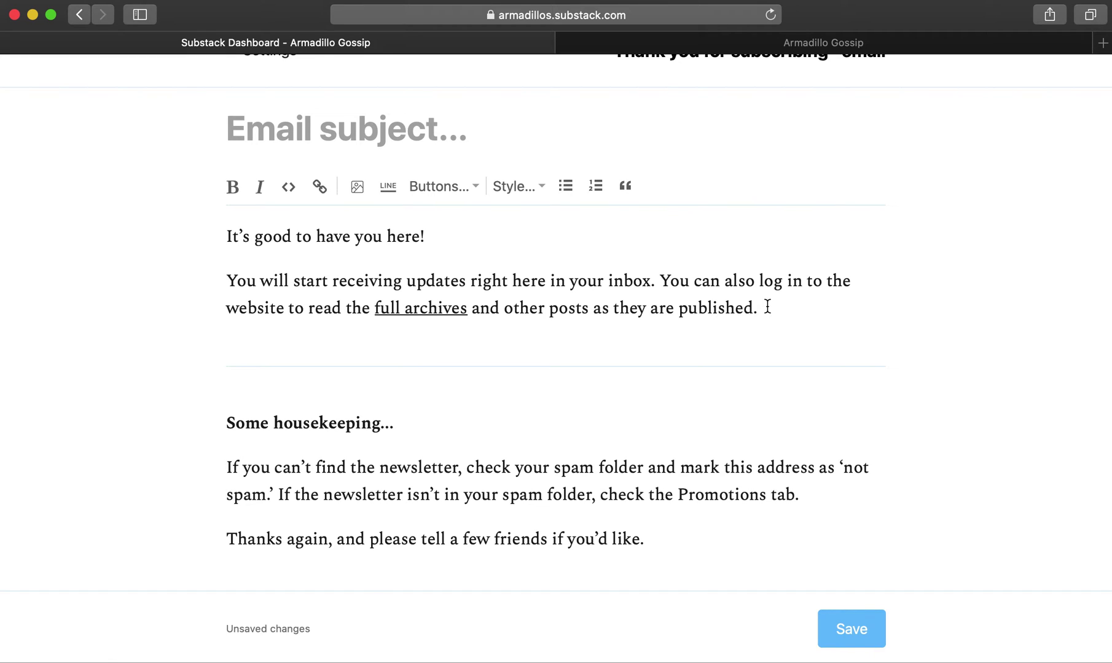
pyautogui.click(768, 308)
pyautogui.press('Return')
pyautogui.write('Check out m')
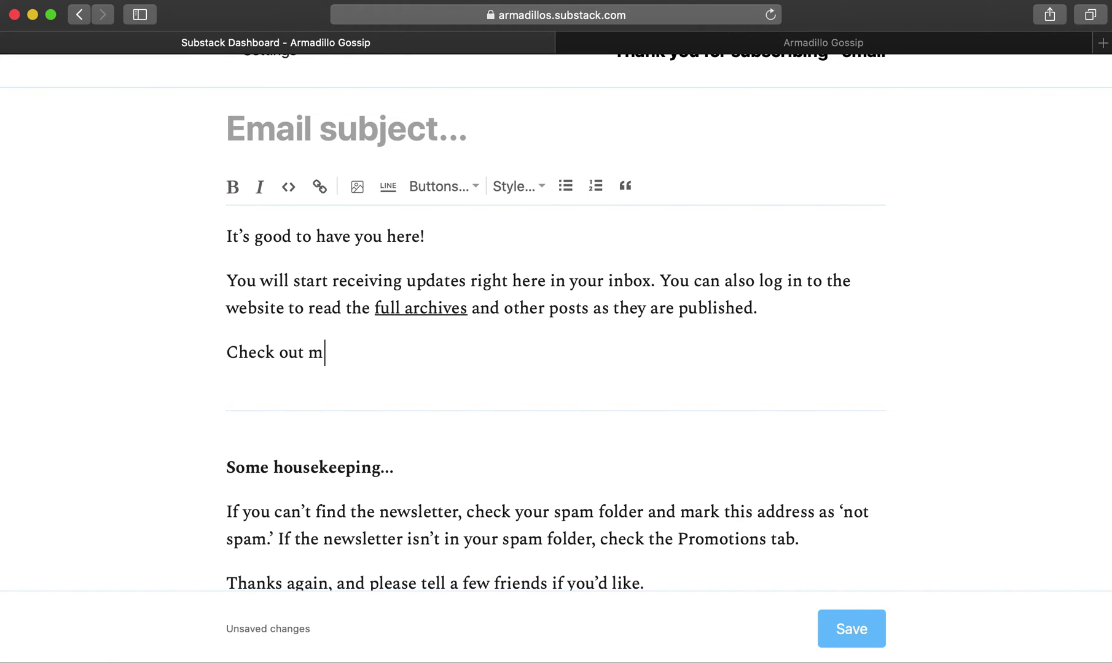
pyautogui.write('y archive of ')
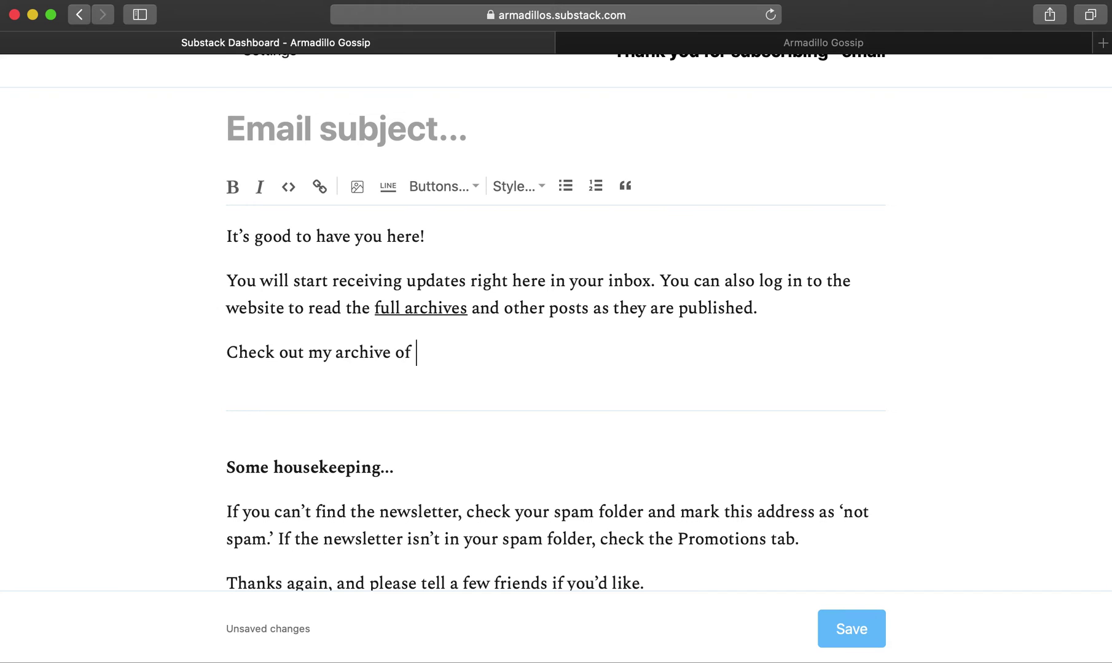
pyautogui.write('past posts')
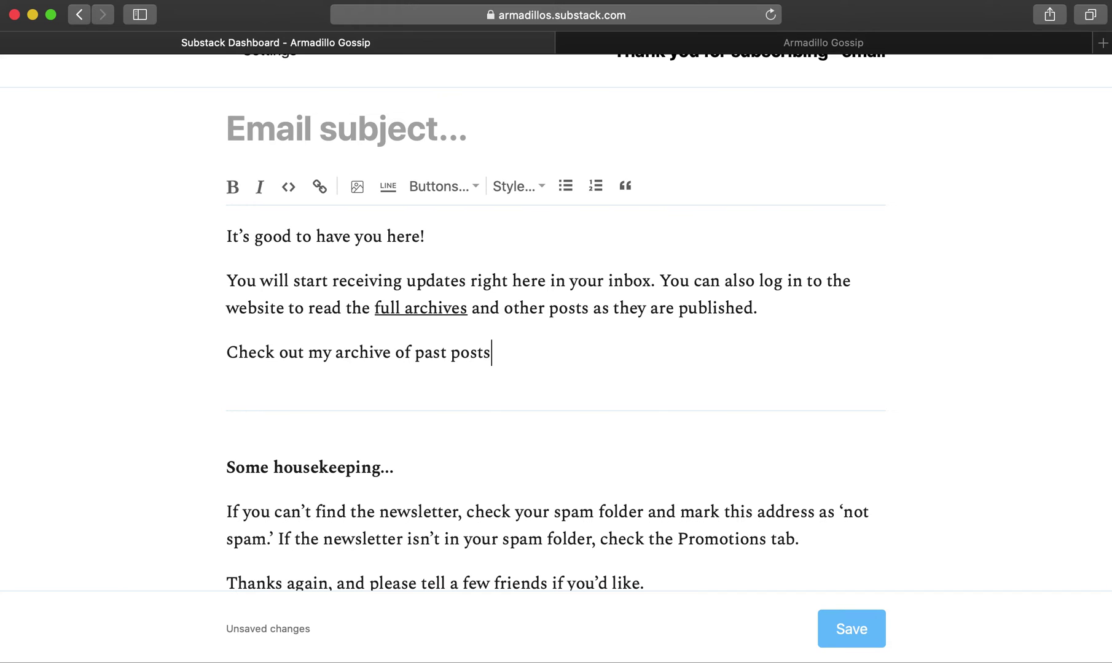
pyautogui.write(': https://arm')
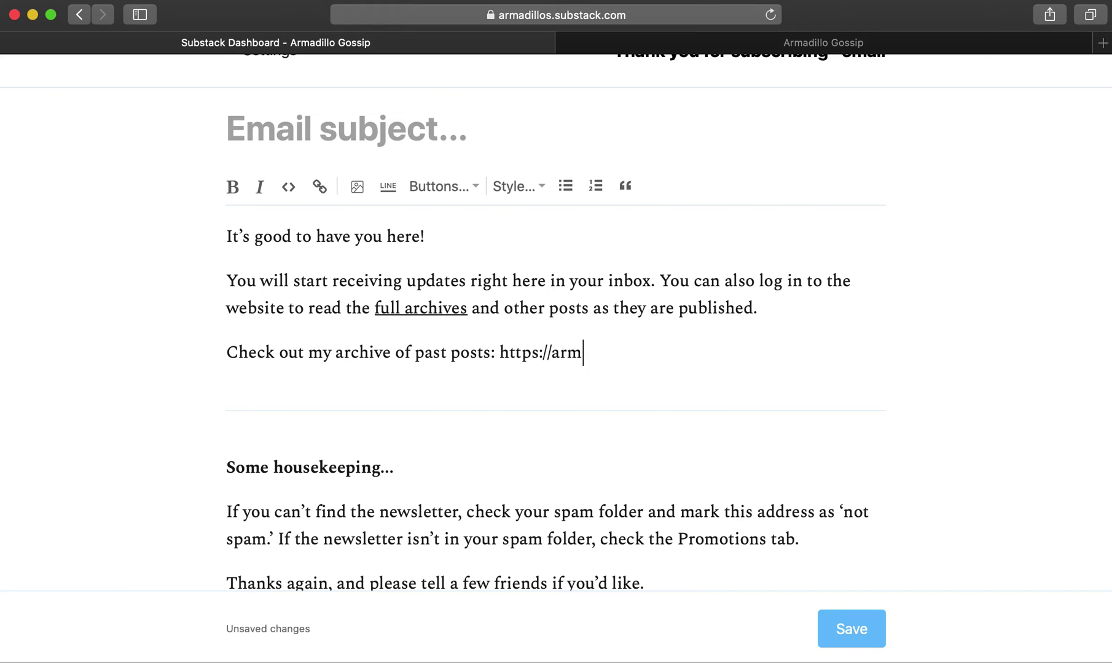
pyautogui.write('adillos.substa')
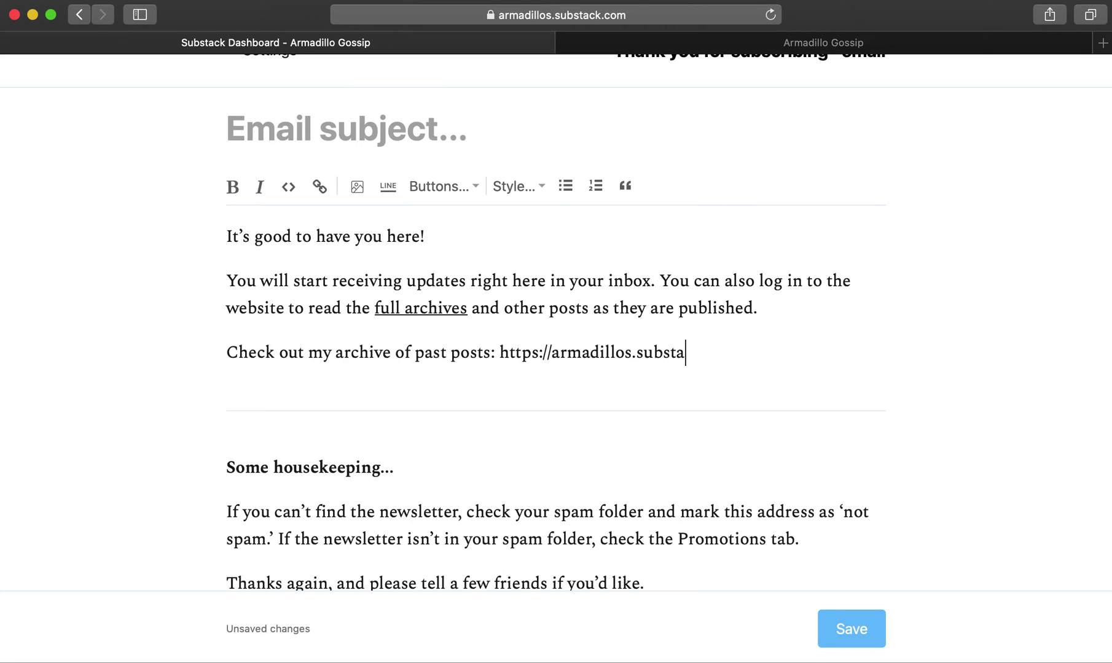
pyautogui.write('ck.com/archive')
# - Save the thank-you email and upload the 'logo' image as the publication logo
pyautogui.click(866, 637)
pyautogui.scroll(-5, 816, 393)
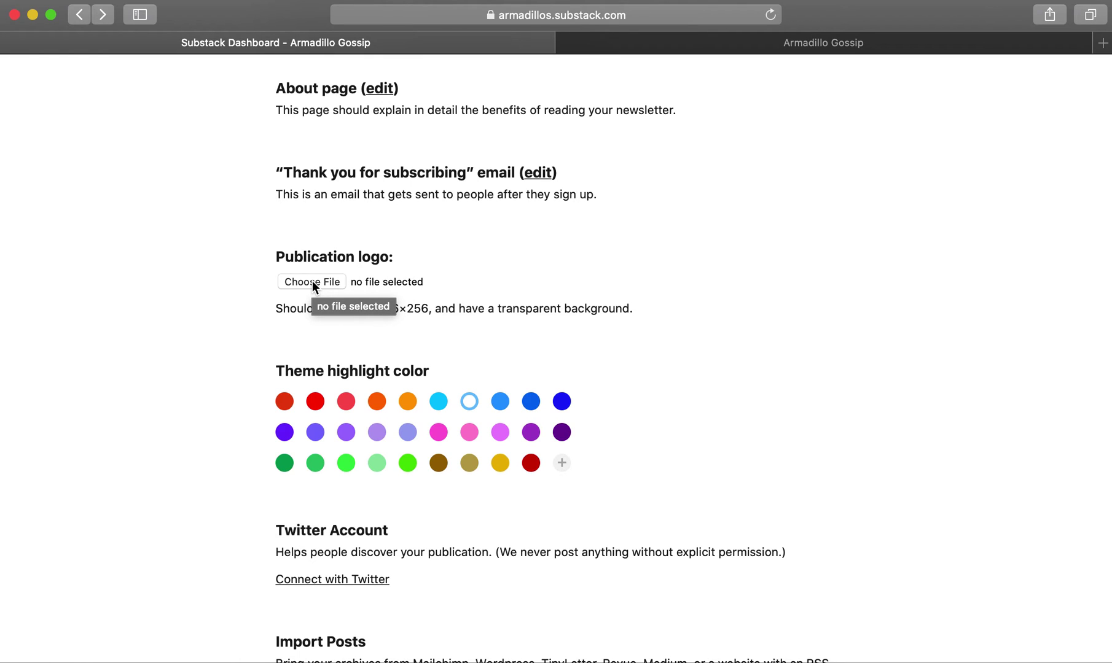
pyautogui.click(312, 281)
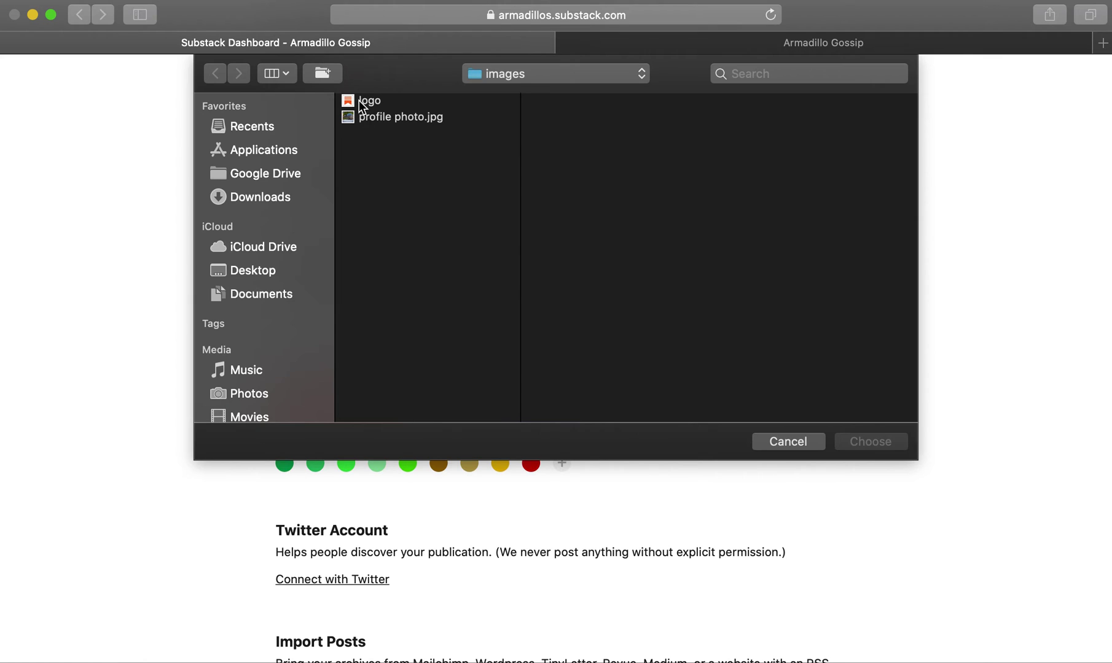
pyautogui.click(363, 100)
pyautogui.click(886, 447)
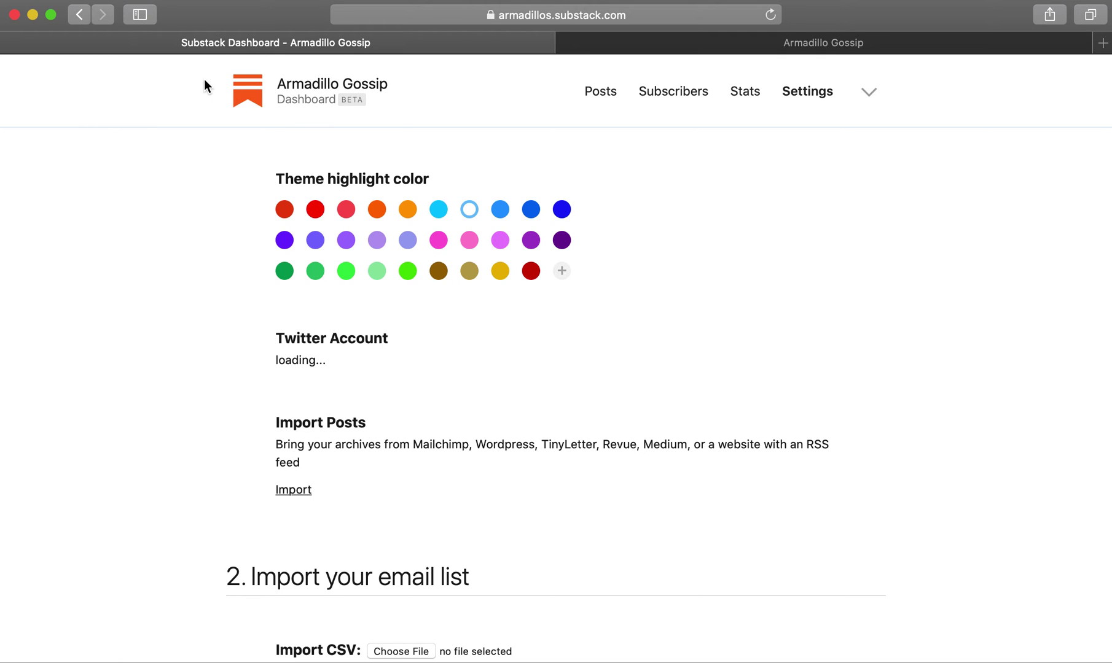
pyautogui.scroll(-10, 736, 284)
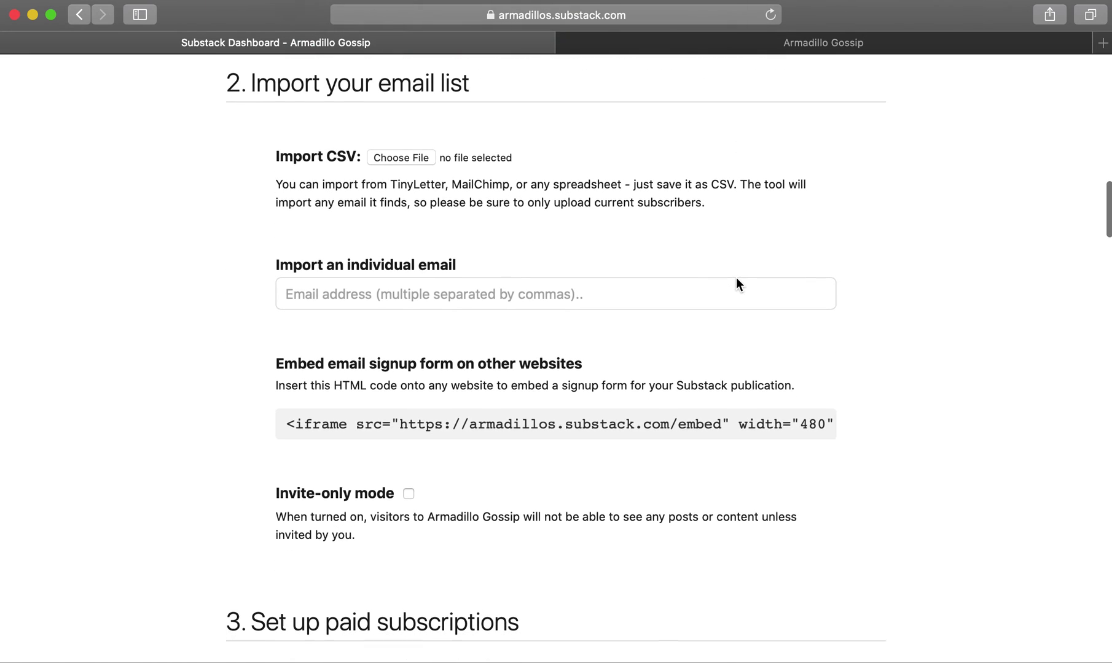
# - Delete ' from Armadillo Gossip' from the Email Sender Name in Publication Details and save
pyautogui.scroll(-12, 737, 278)
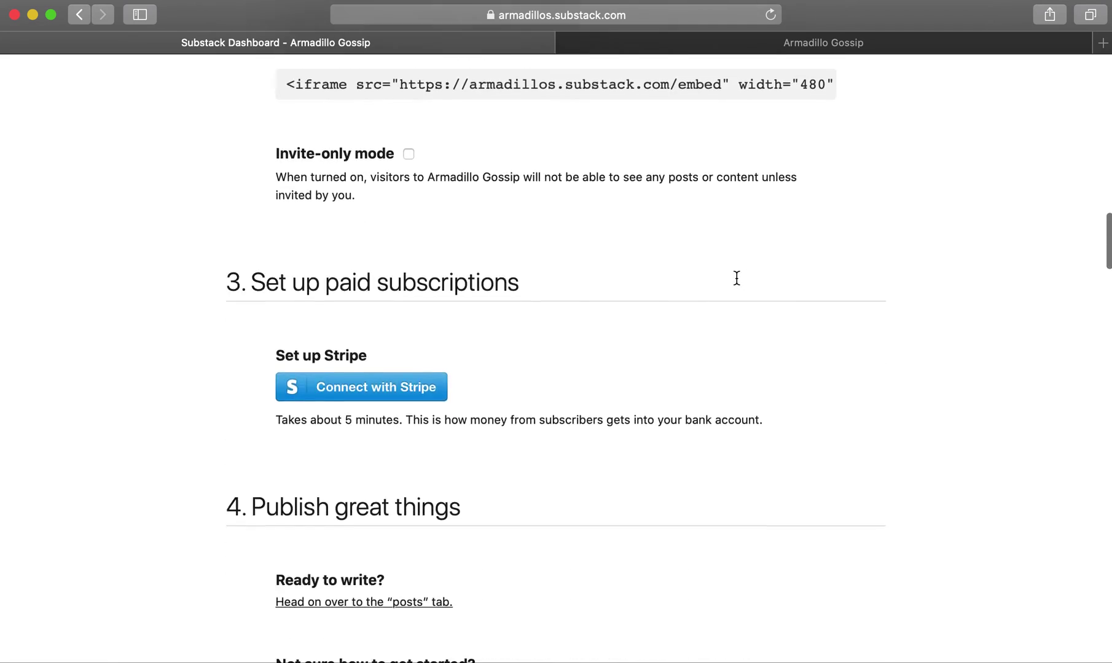
pyautogui.scroll(-5, 736, 281)
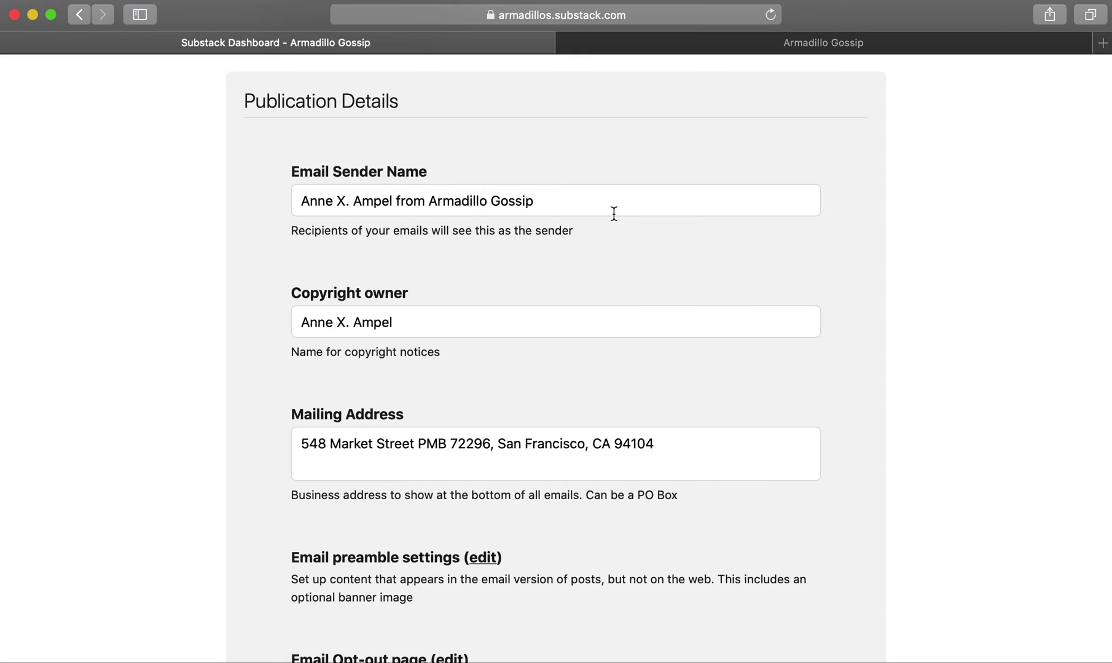
pyautogui.click(557, 204)
pyautogui.keyDown('shift'); pyautogui.click(393, 208); pyautogui.keyUp('shift')
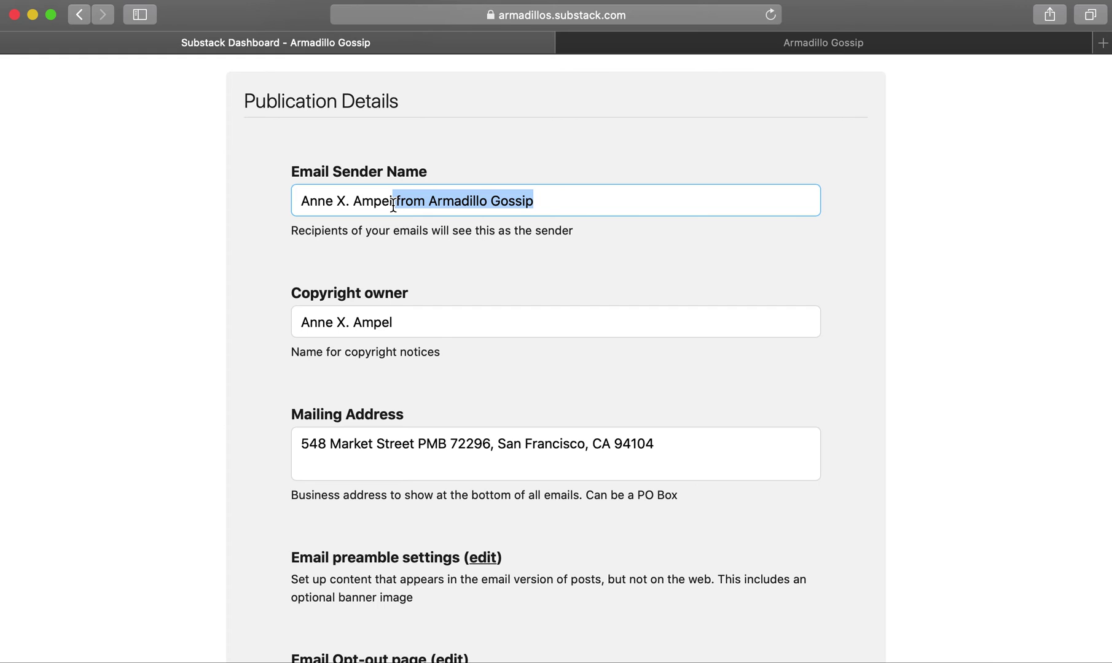
pyautogui.press('BackSpace')
pyautogui.click(335, 276)
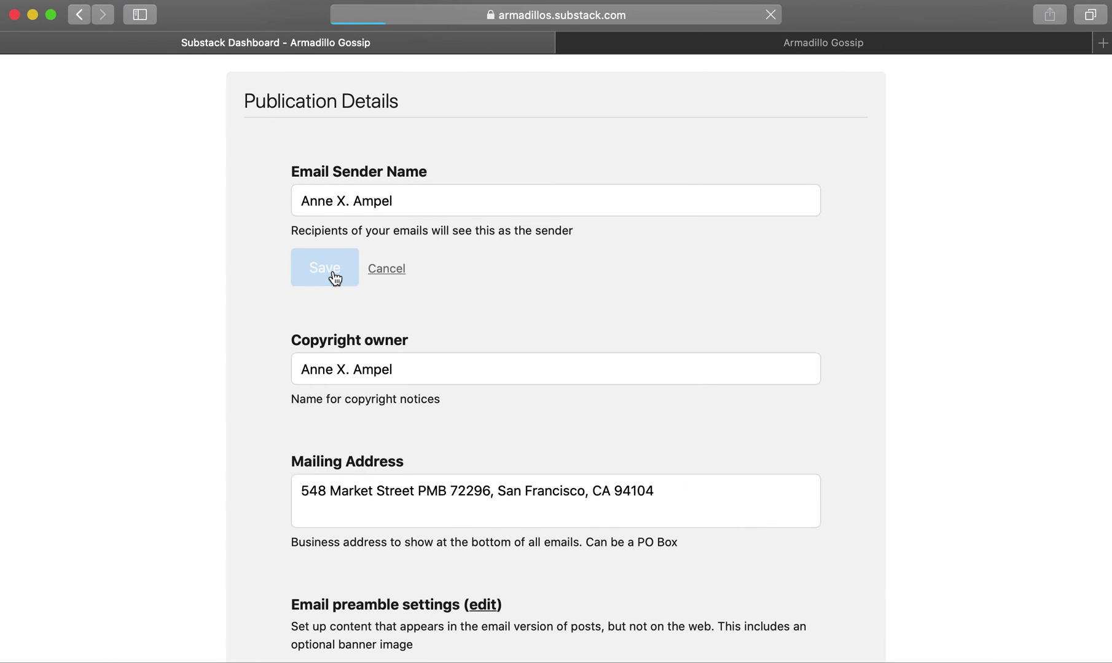
pyautogui.scroll(-5, 333, 271)
pyautogui.scroll(-3, 333, 271)
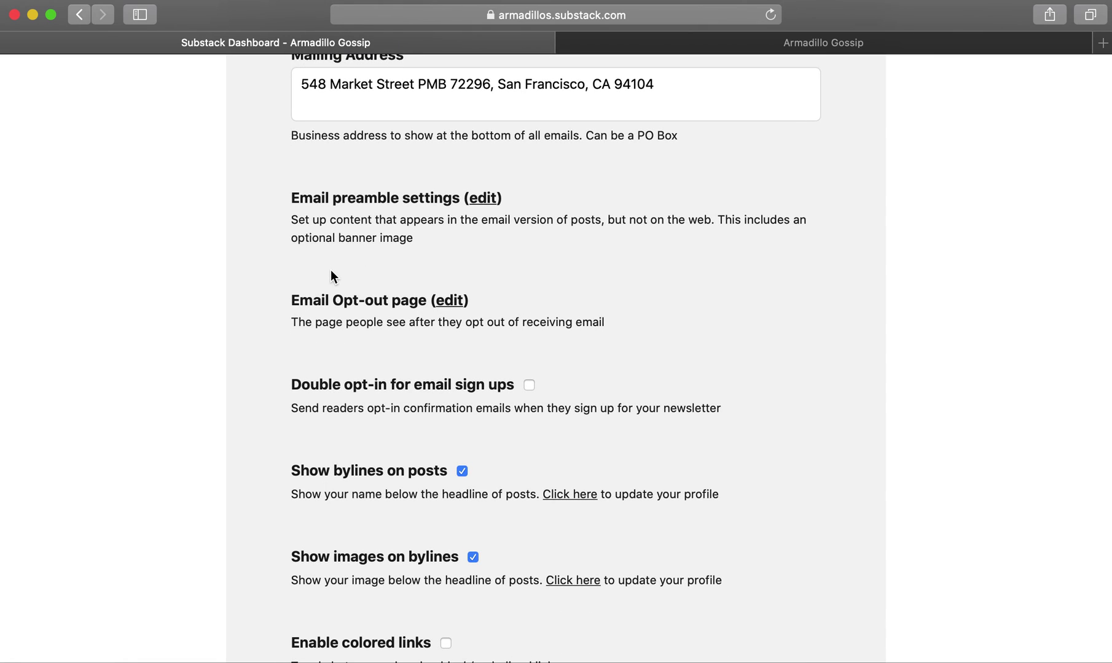
# - Add 'Stay in touch by following me on Twitter.' after the opt-out page message and save
pyautogui.click(447, 302)
pyautogui.click(402, 230)
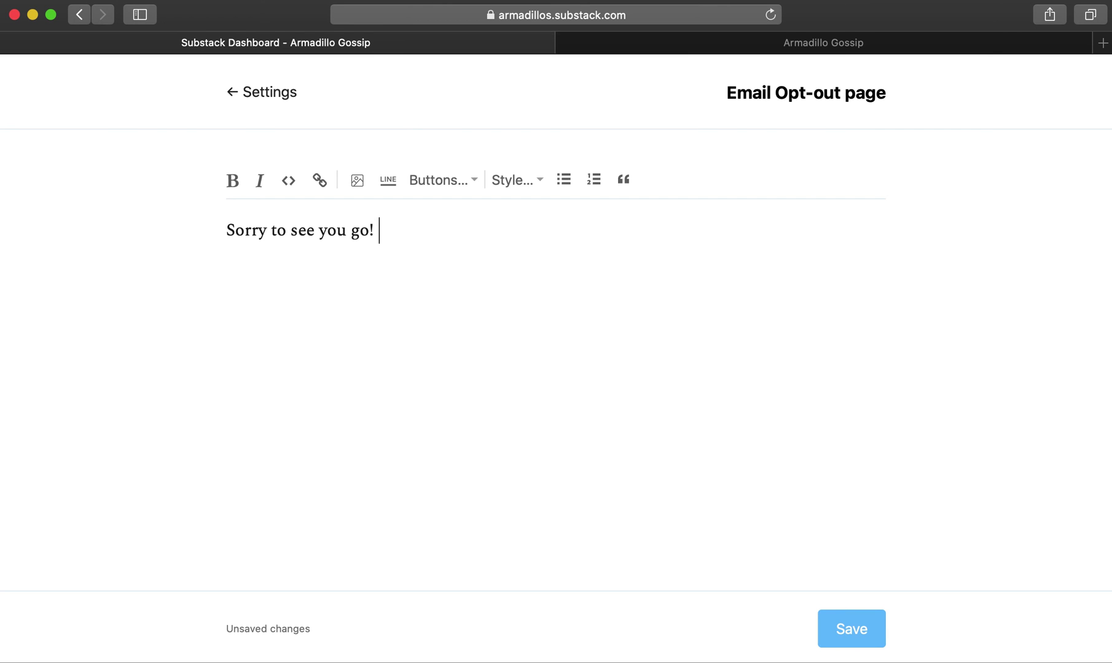
pyautogui.write('Stay in touch by following me on Twitter.')
pyautogui.click(847, 636)
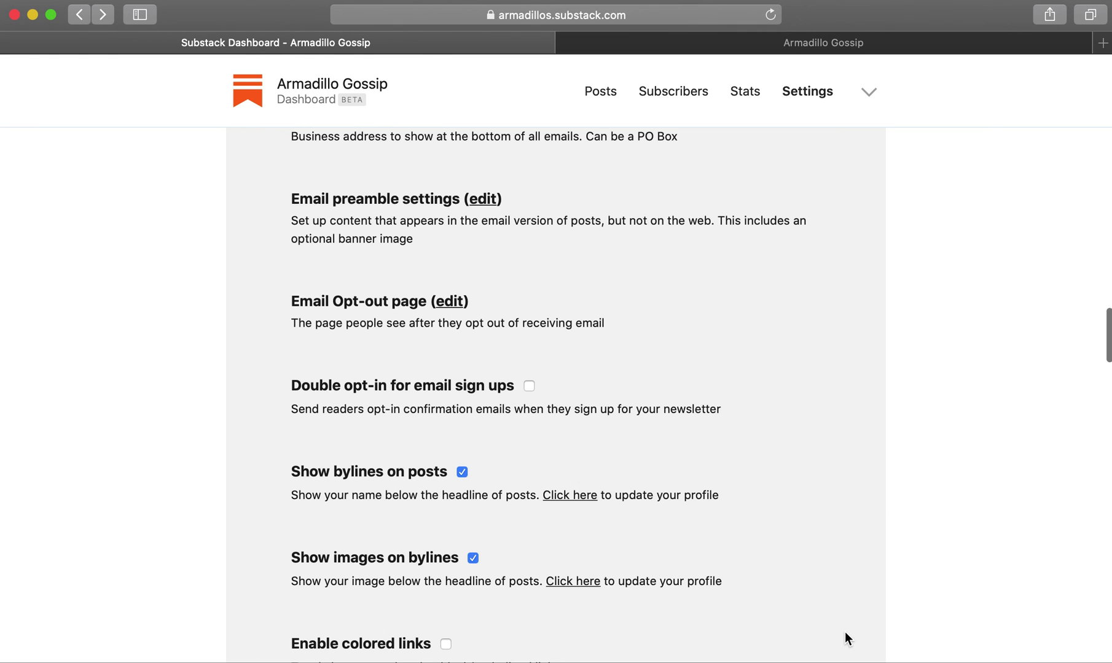
# - Go to the public Armadillo Gossip site and view its About page, 'I like to write about armadillos!'
pyautogui.scroll(-8, 707, 415)
pyautogui.scroll(-10, 708, 414)
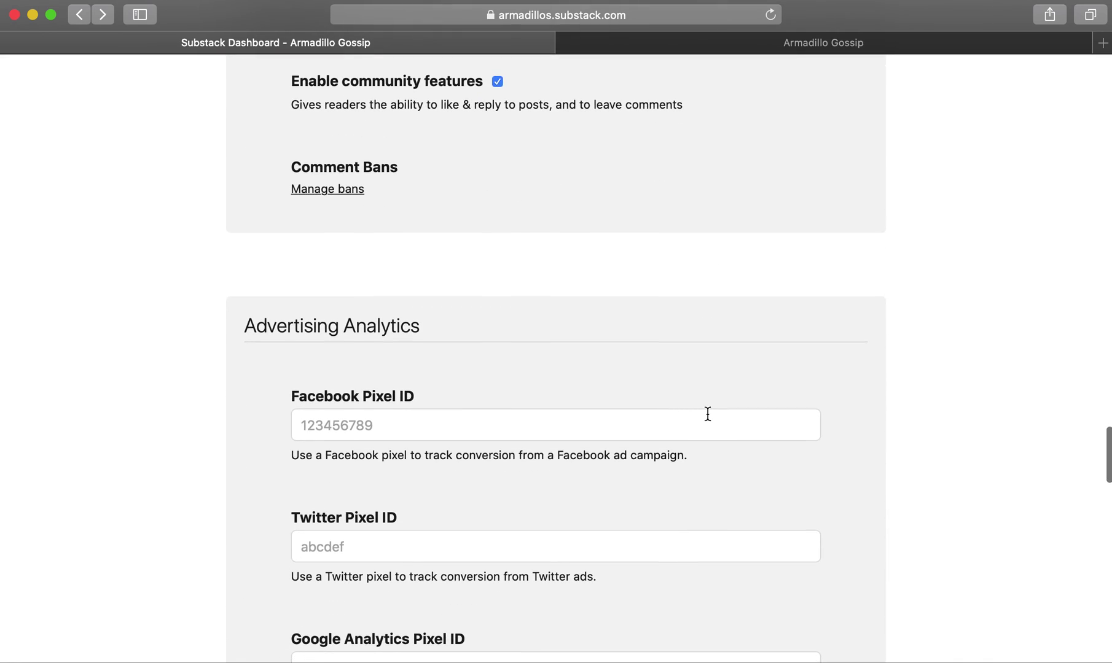
pyautogui.scroll(15, 707, 414)
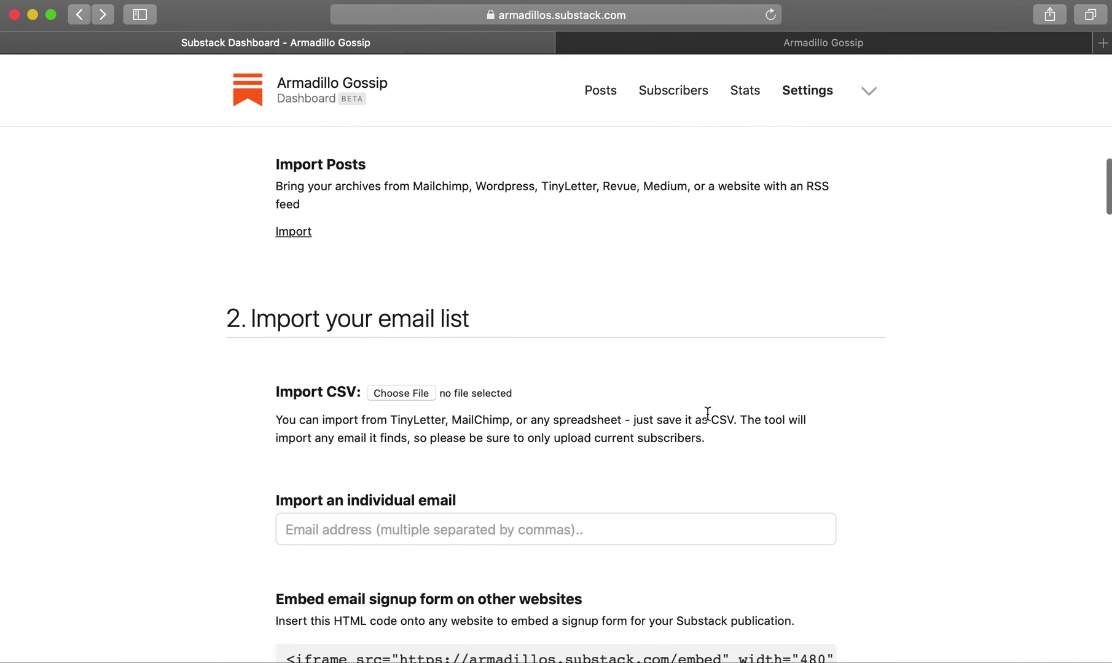
pyautogui.scroll(15, 708, 414)
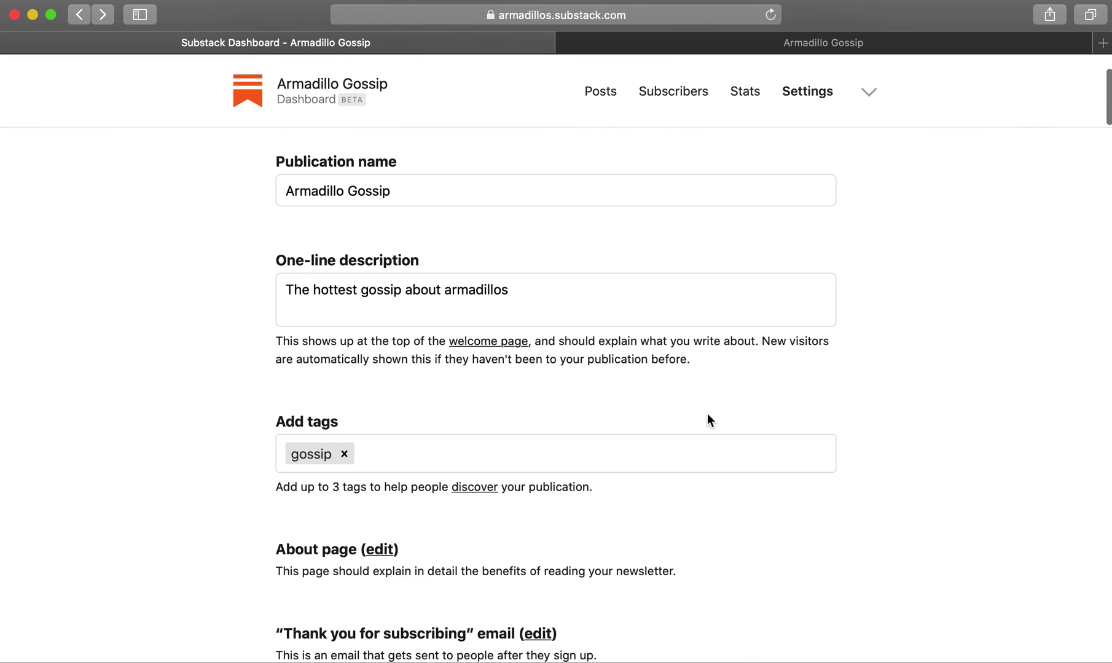
pyautogui.scroll(3, 696, 376)
pyautogui.click(706, 42)
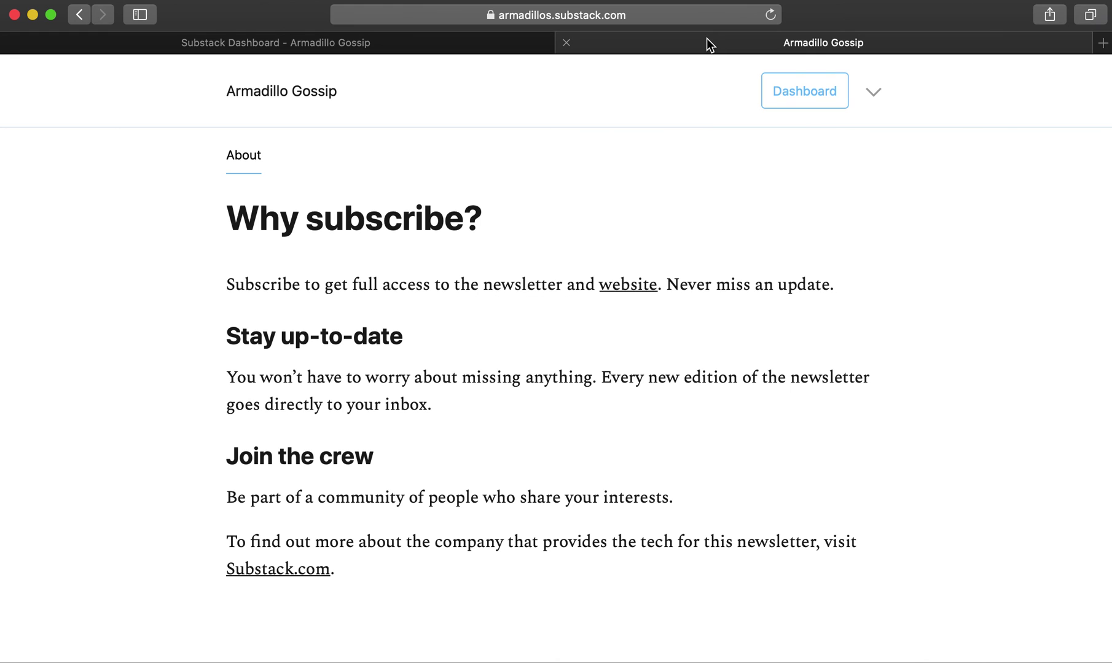
pyautogui.click(266, 86)
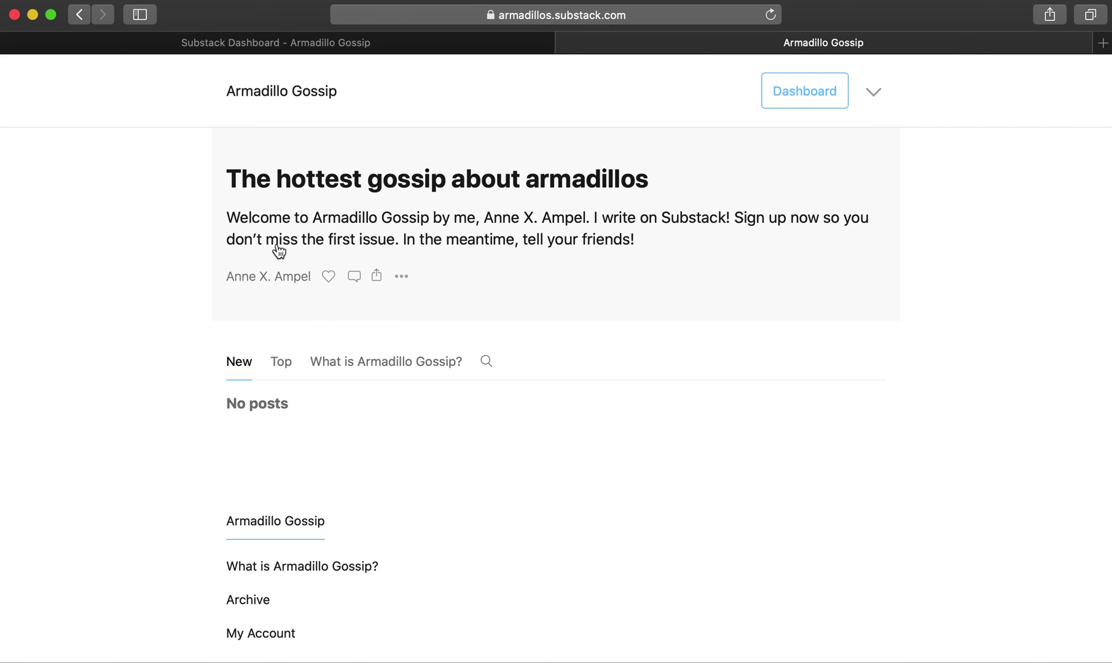
pyautogui.click(874, 93)
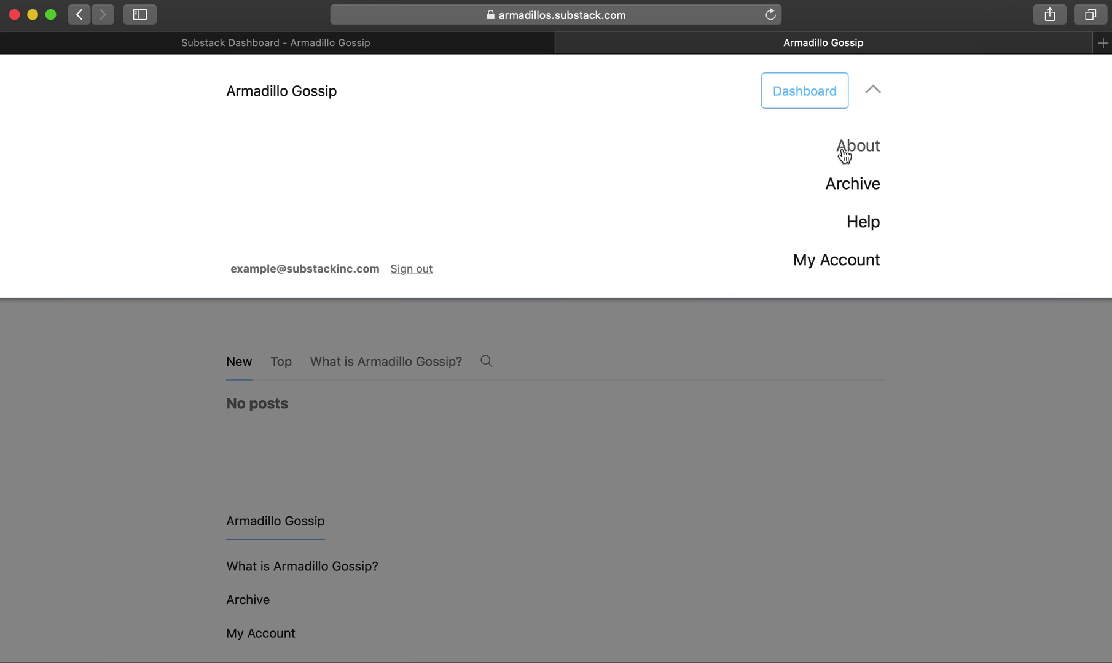
pyautogui.click(842, 154)
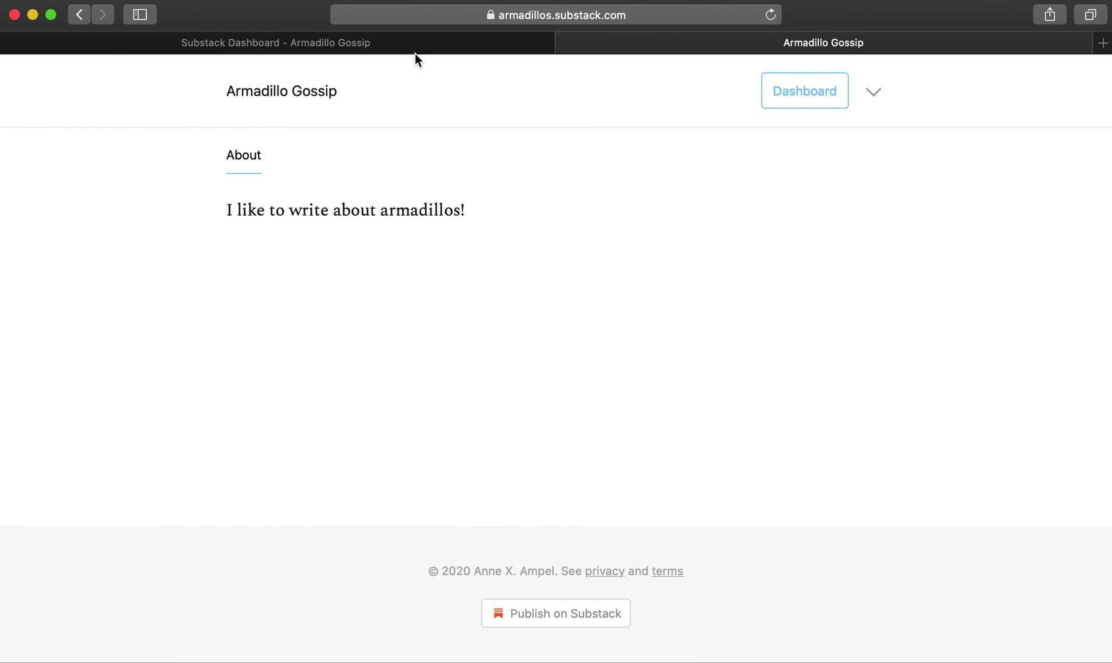